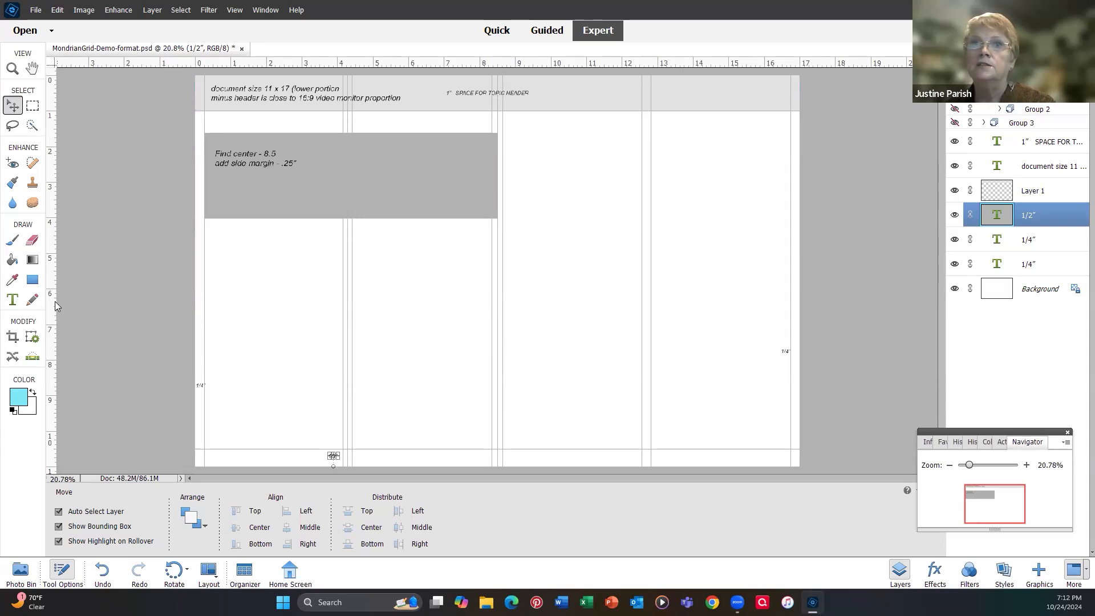
left_click_drag(56, 298, 434, 305)
left_click_drag(113, 316, 494, 313)
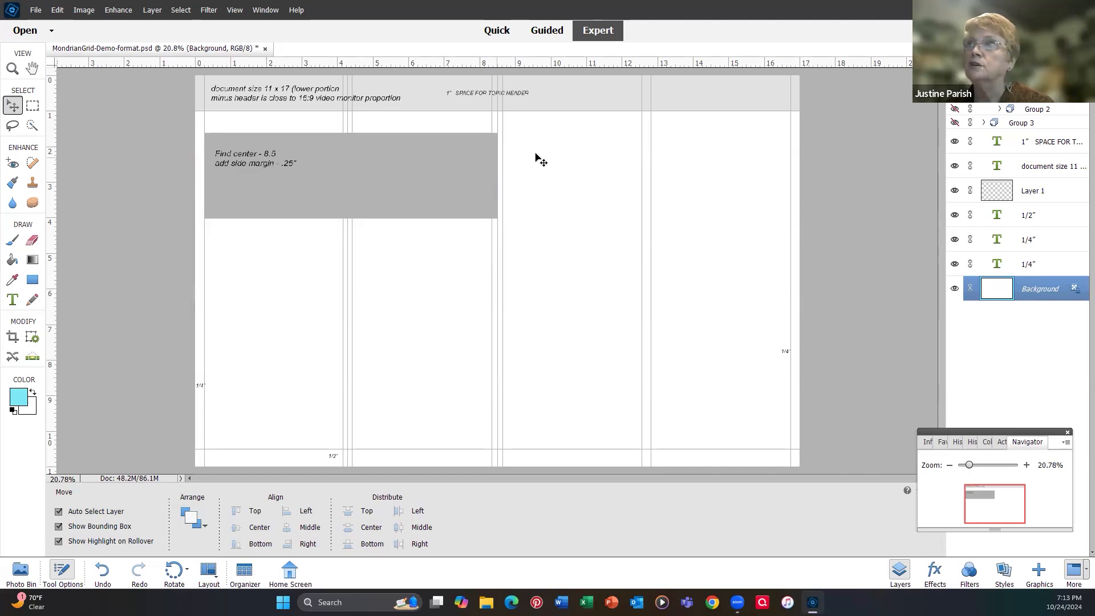
Show the hidden Group 2 and Group 3 layer groups
left_click(955, 109)
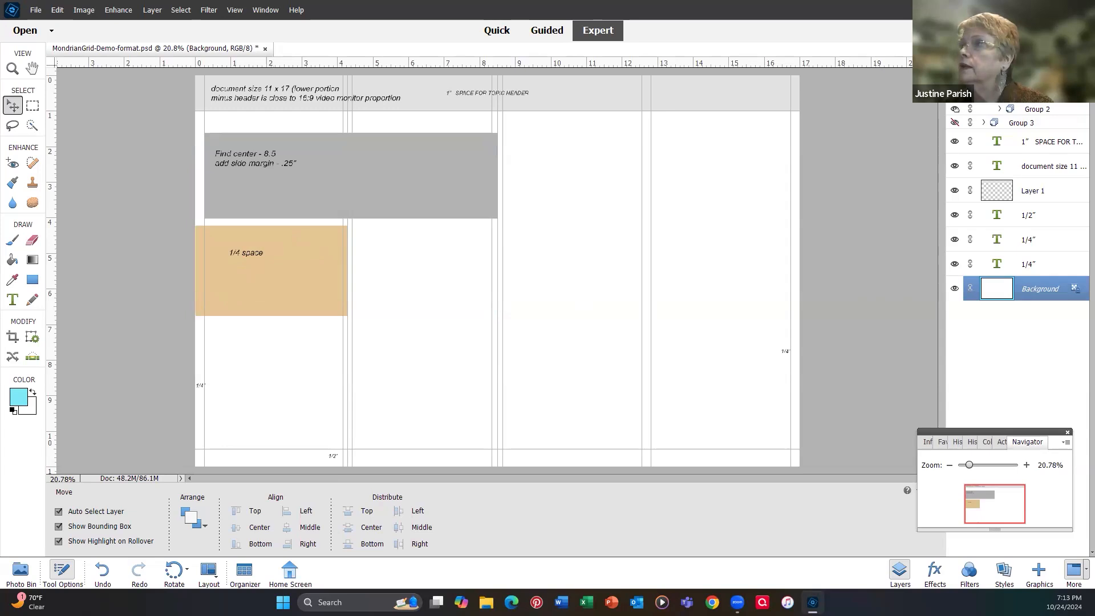
left_click(955, 122)
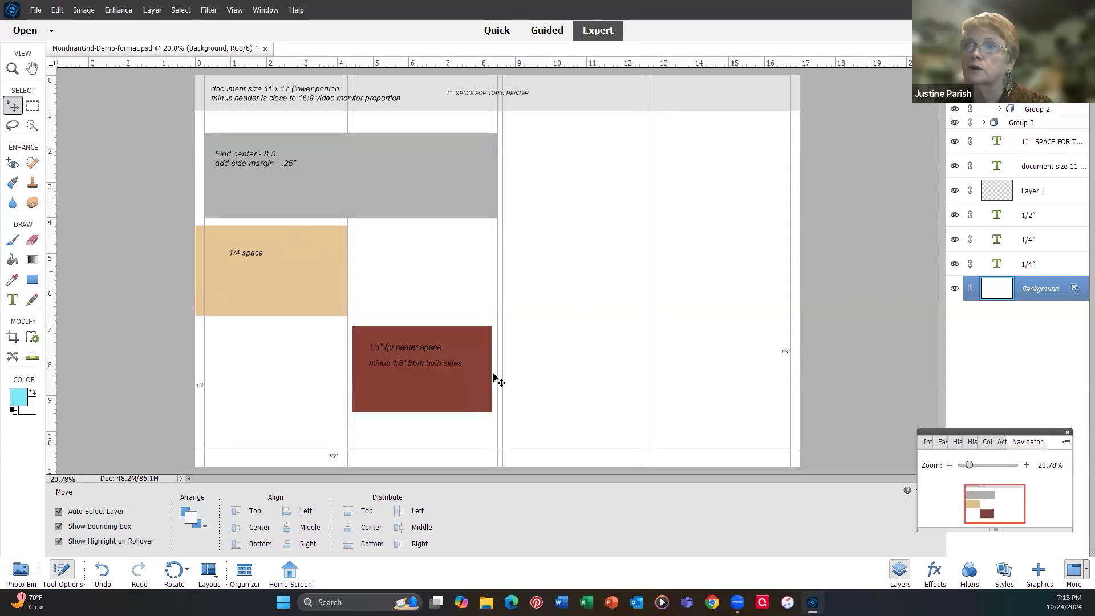
Try the dark red block in the first and third columns, fit its width between the column guides, and return it to the second column
left_click_drag(410, 388, 249, 392)
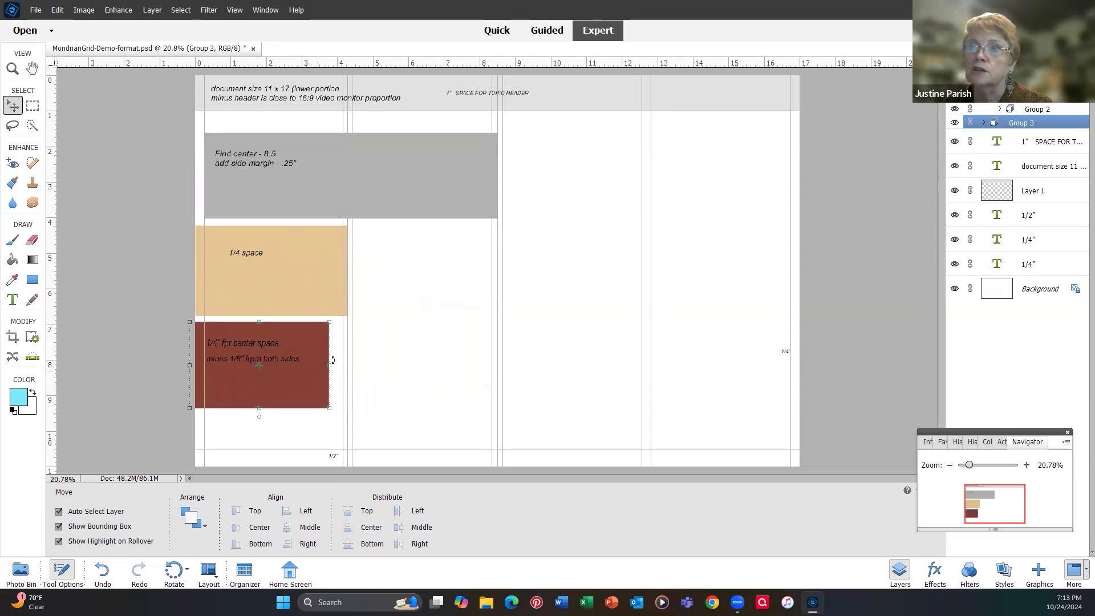
left_click_drag(309, 371, 492, 359)
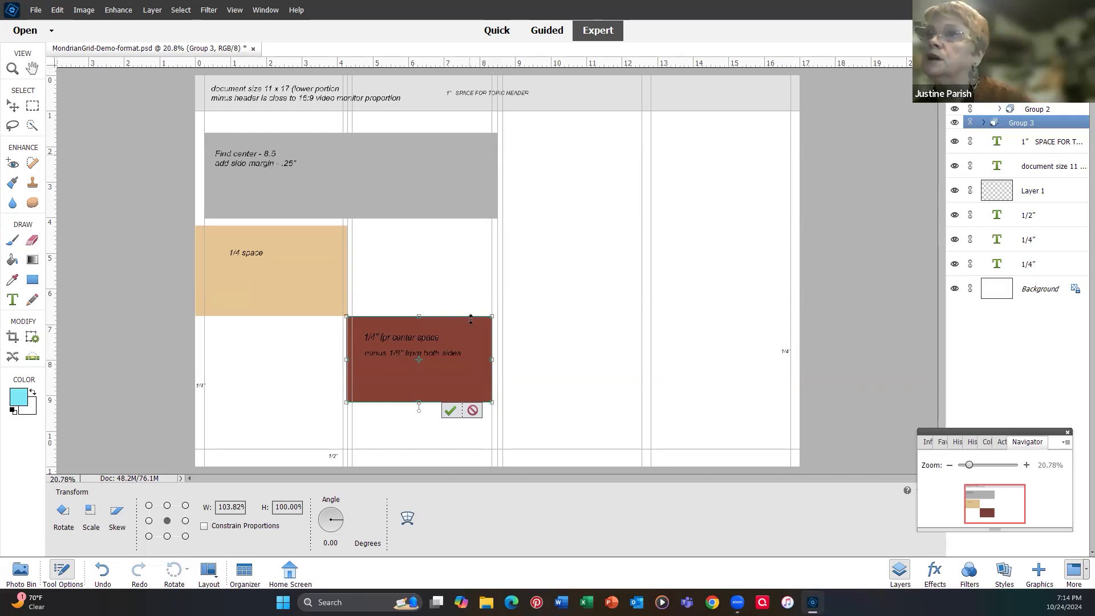
left_click_drag(346, 361, 351, 361)
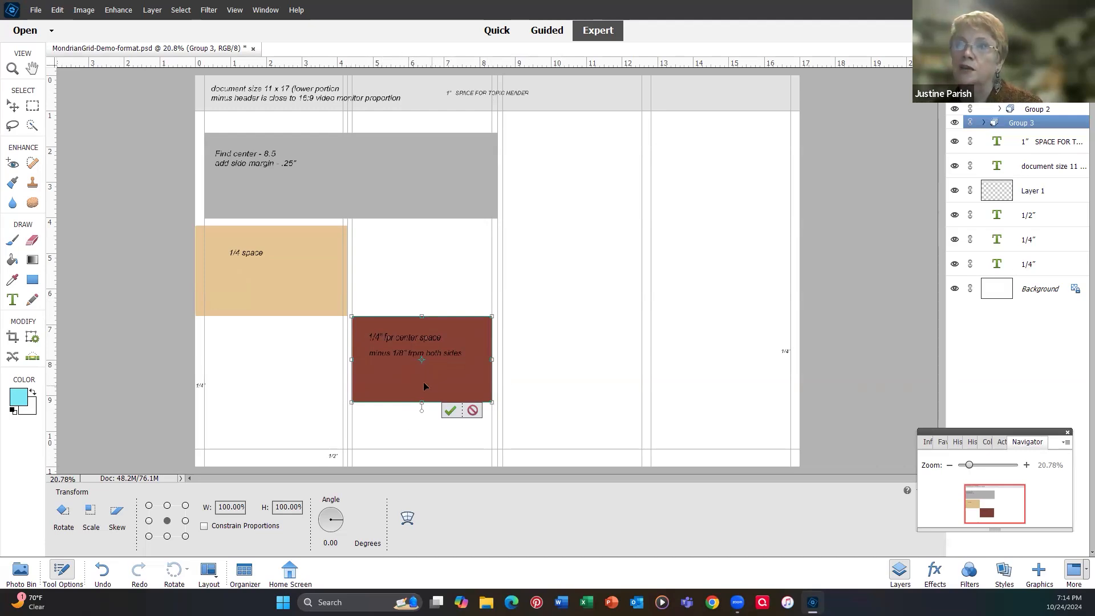
key("Return")
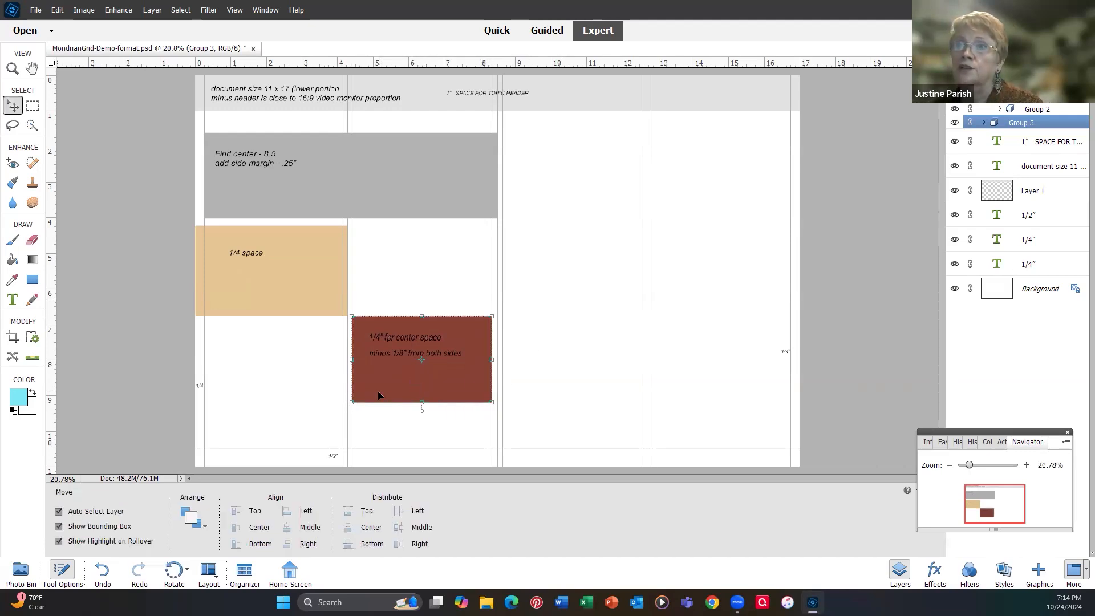
left_click_drag(418, 377, 273, 389)
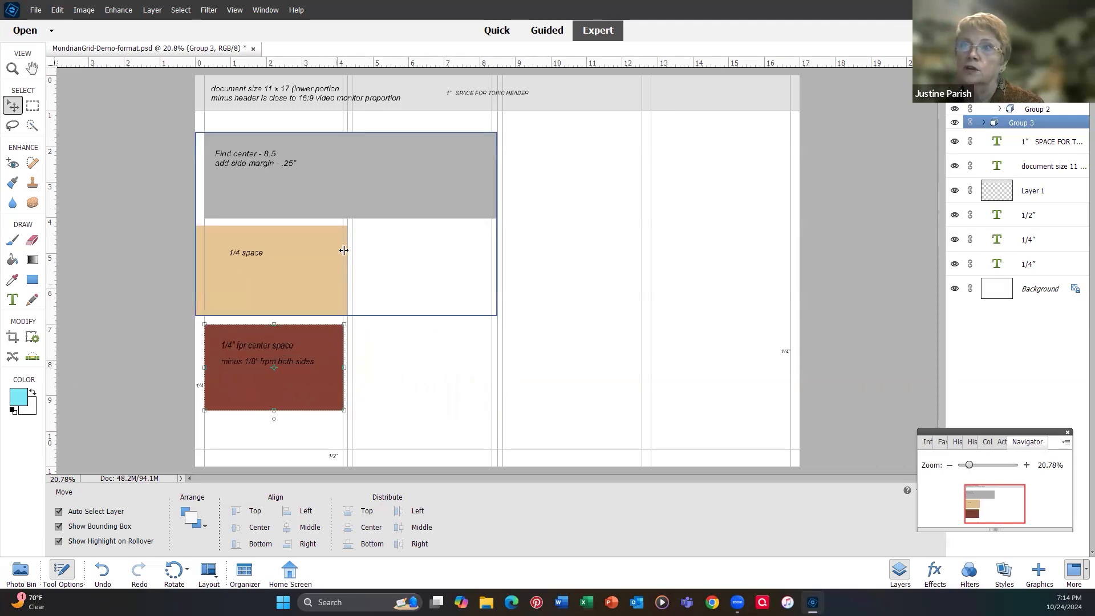
left_click_drag(381, 375, 525, 368)
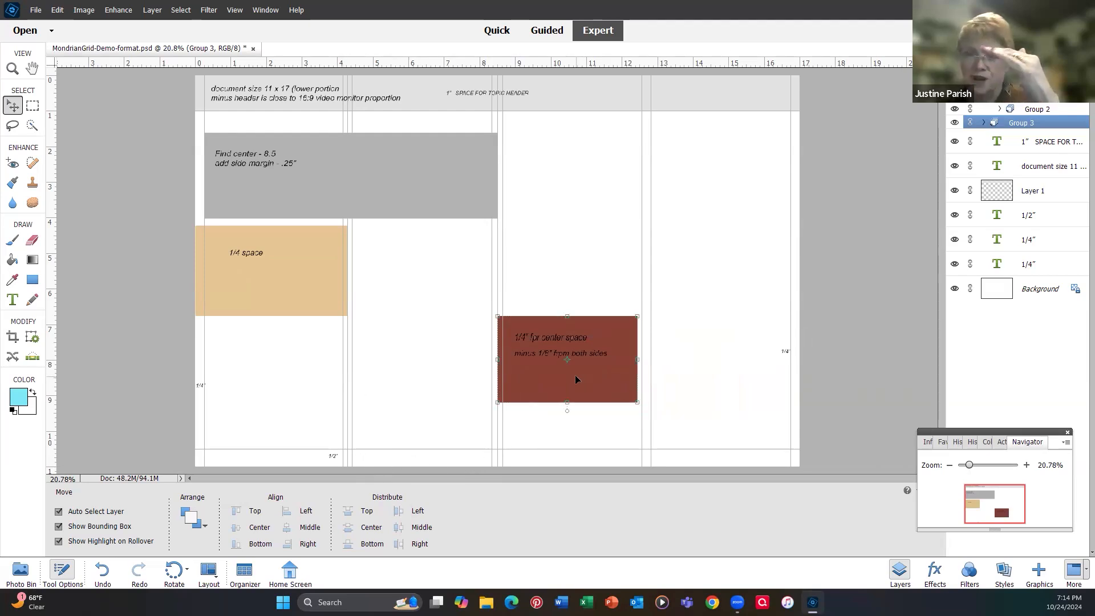
left_click_drag(575, 376, 428, 392)
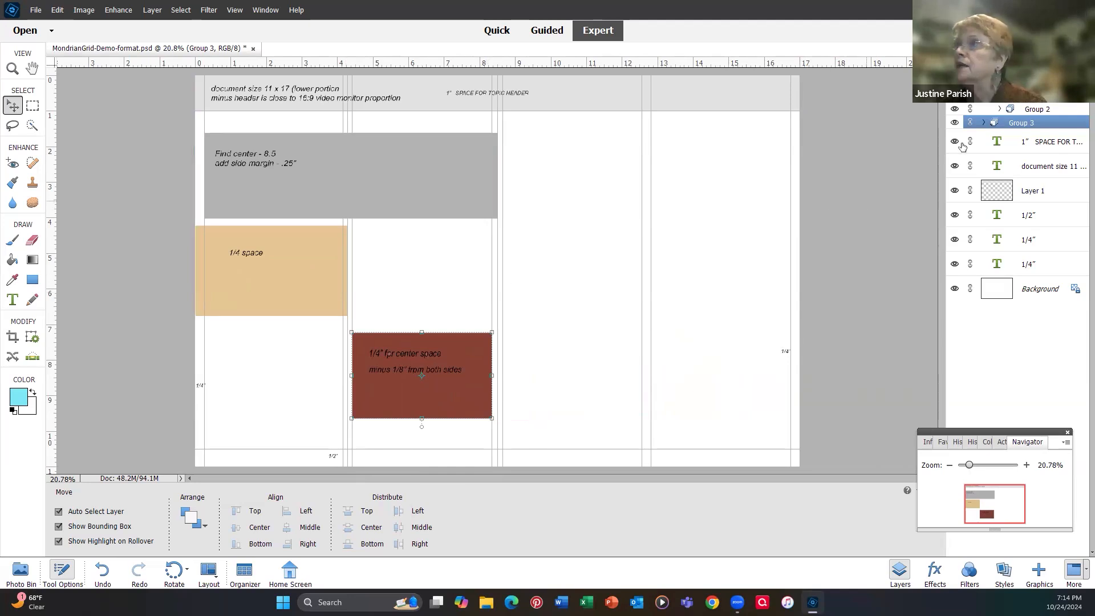
Hide Group 3, Group 2 and the gray "Find center" block, and make the Background the active layer
left_click(955, 123)
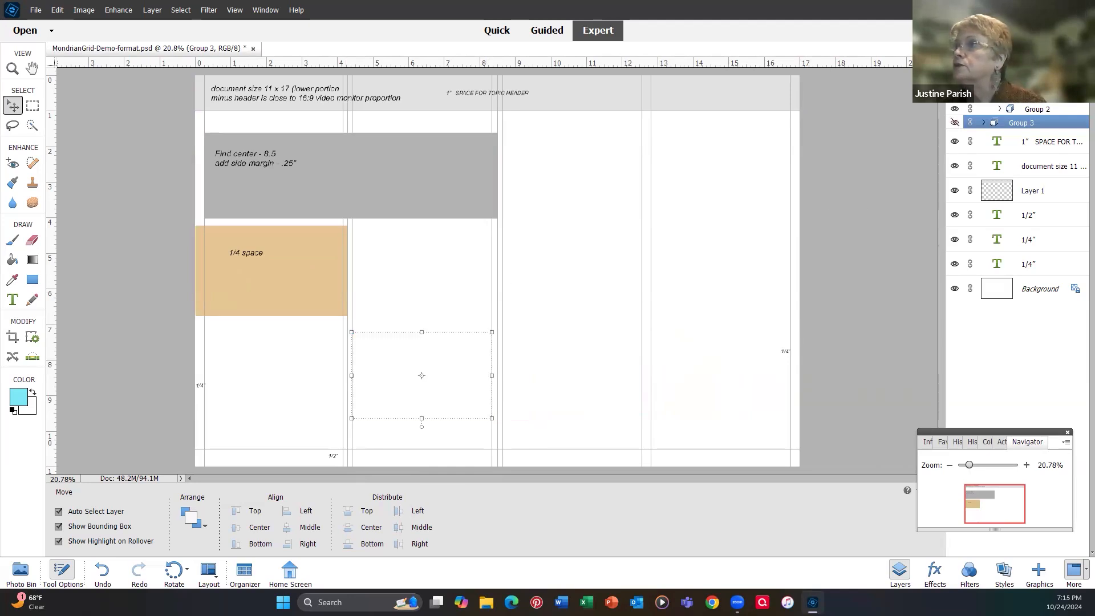
left_click(954, 110)
left_click(955, 96)
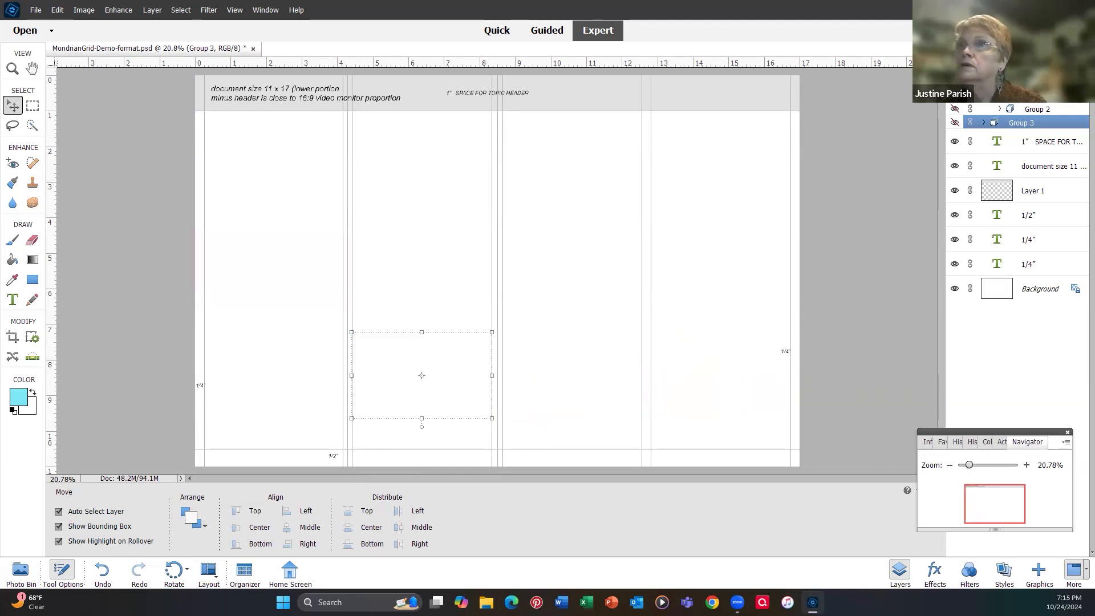
left_click(771, 251)
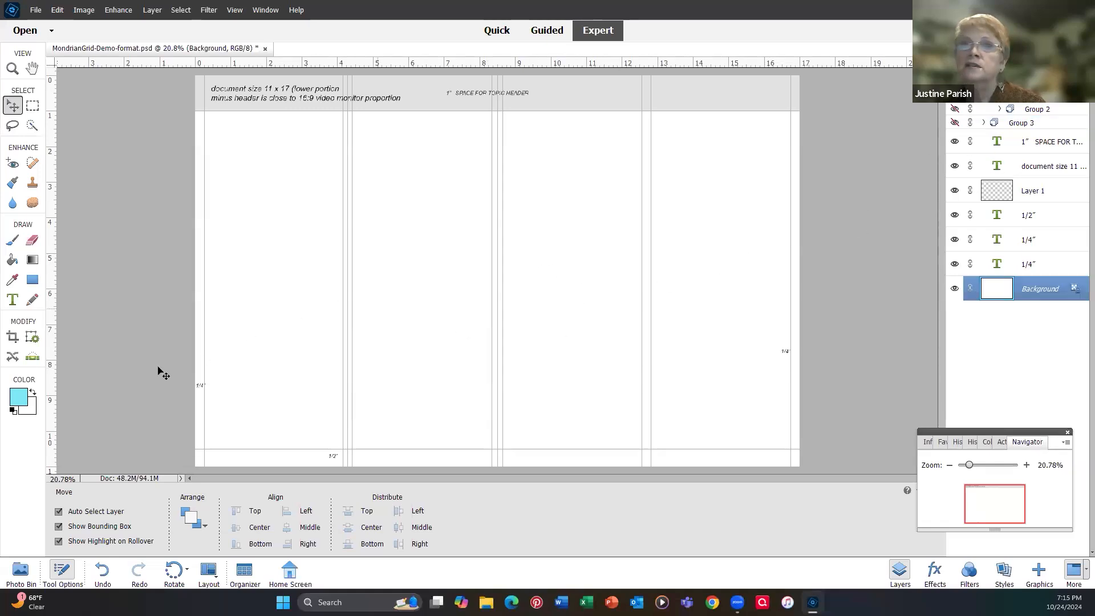
Draw a cyan rectangle about 8.25 inches wide across the first two columns and another in the lower part of the third column
left_click(32, 281)
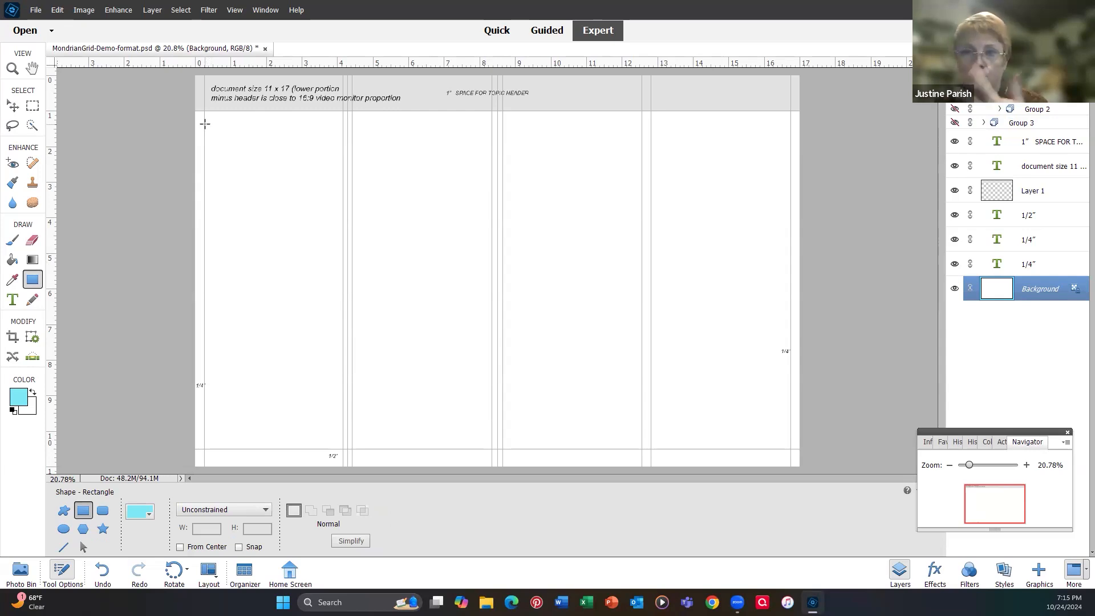
left_click_drag(204, 124, 496, 312)
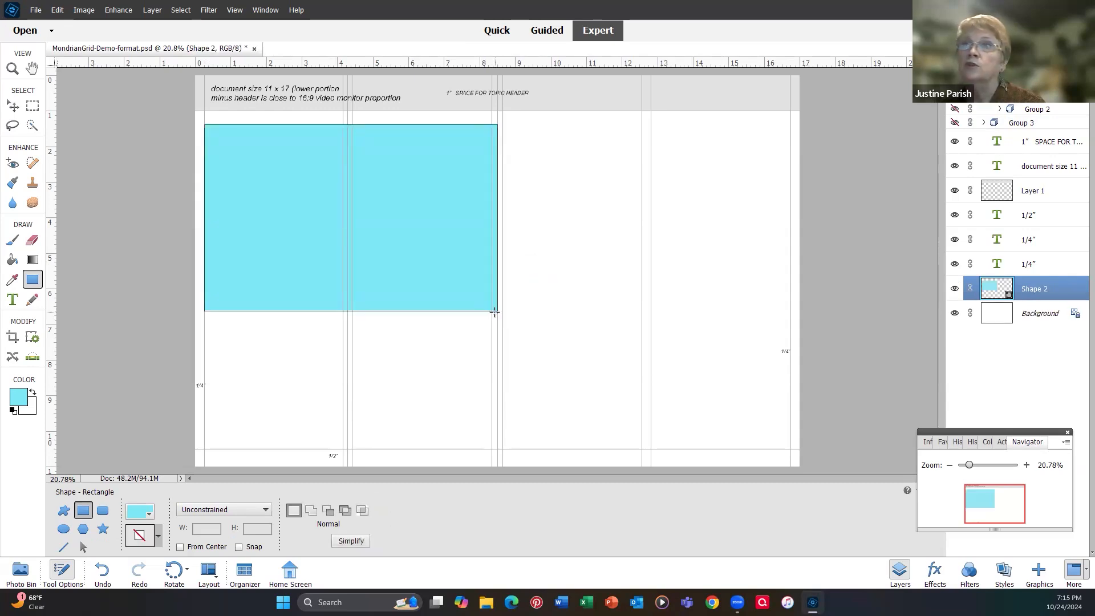
left_click_drag(498, 313, 632, 447)
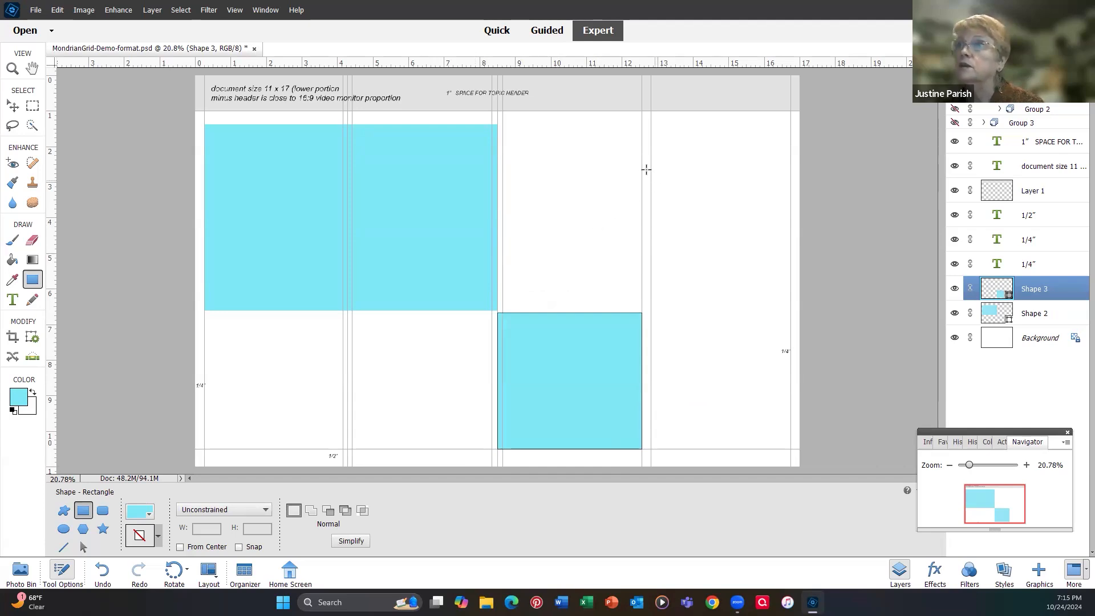
Draw cyan rectangles filling the fourth column's height, below the large rectangle in the second column, and at the top of the third column
left_click_drag(650, 122, 789, 448)
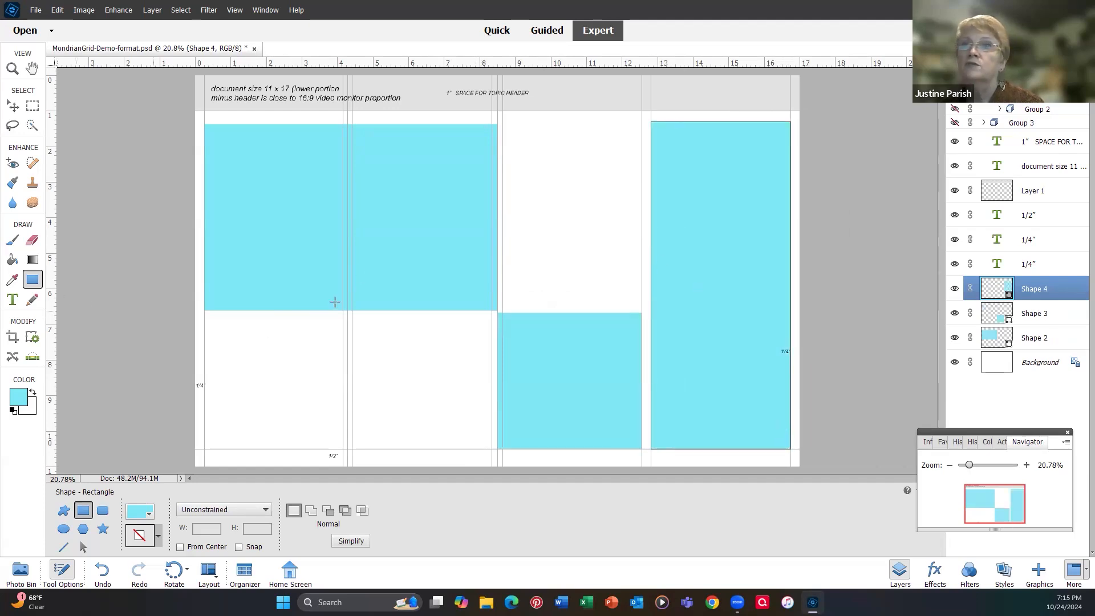
mouse_move(352, 318)
left_mouse_down()
mouse_move(458, 345)
mouse_move(481, 370)
mouse_move(489, 419)
mouse_move(491, 376)
left_mouse_up()
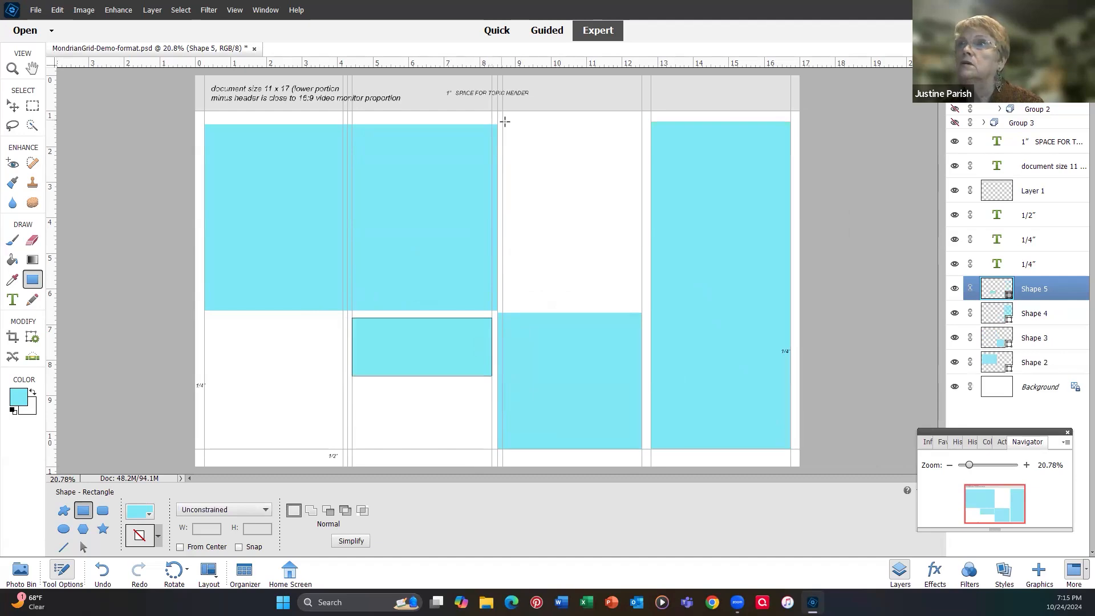
left_click_drag(502, 125, 641, 222)
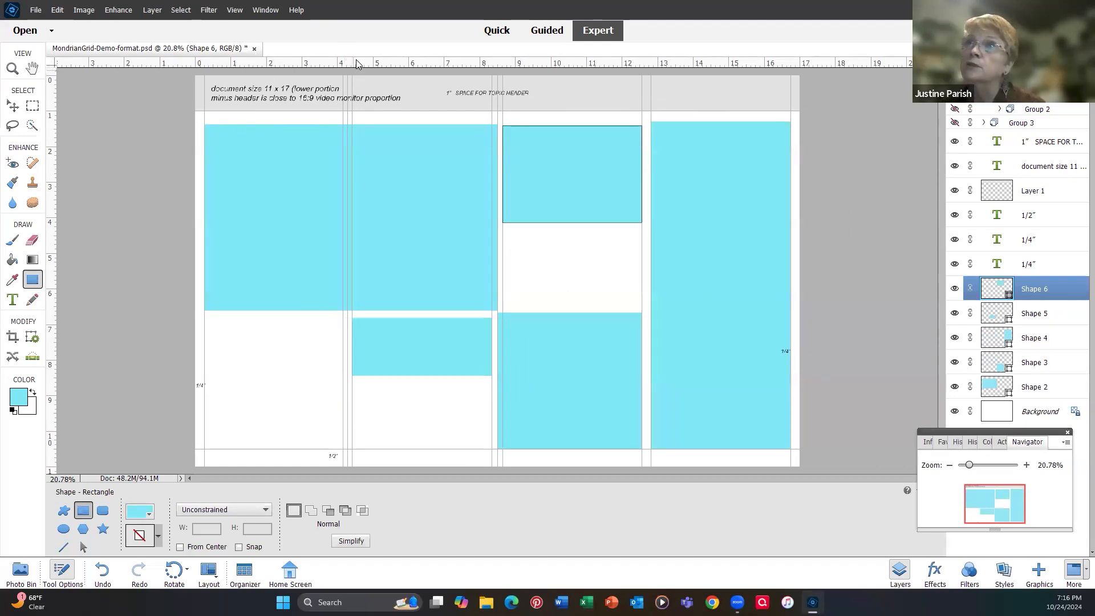
Add a horizontal guide about 0.25 inch below the gray header and align the three uppermost rectangles' top edges to it
left_click_drag(364, 66, 368, 120)
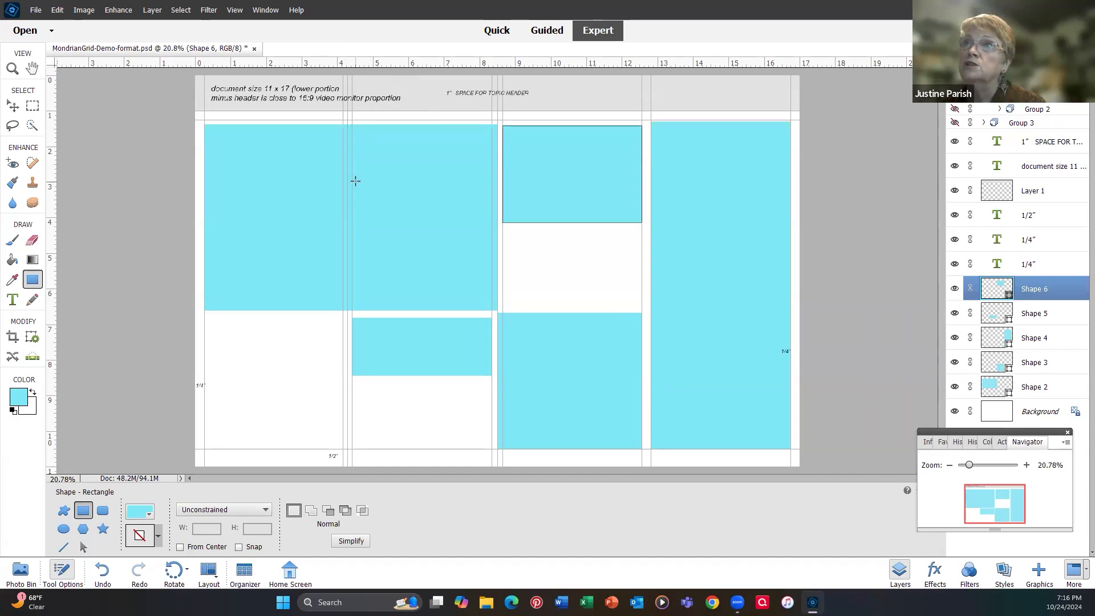
left_click(231, 12)
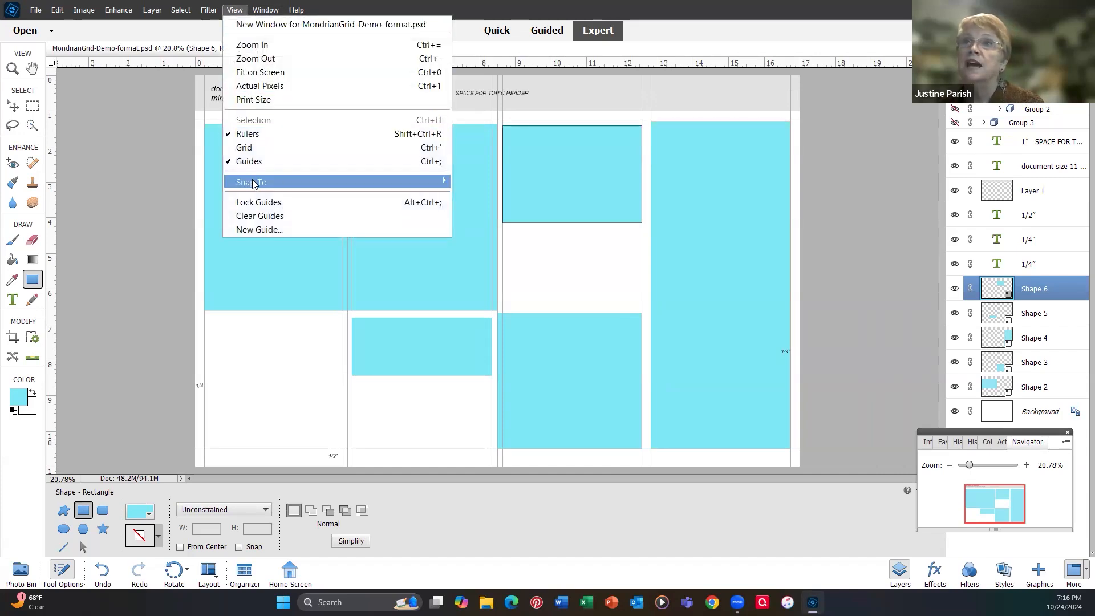
left_click(554, 138)
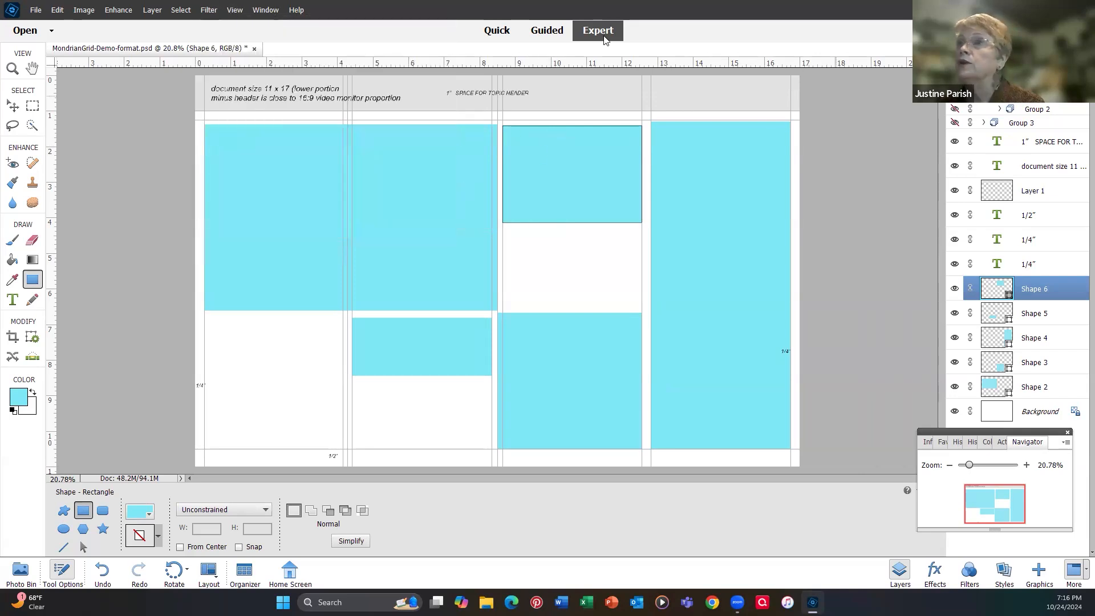
left_click(13, 106)
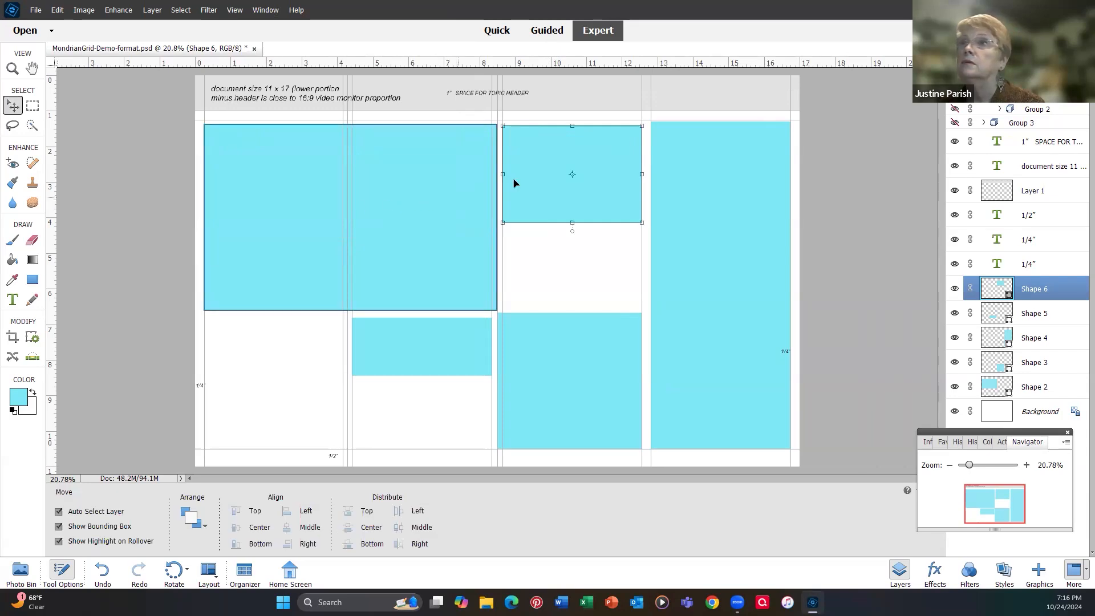
left_click_drag(515, 181, 514, 176)
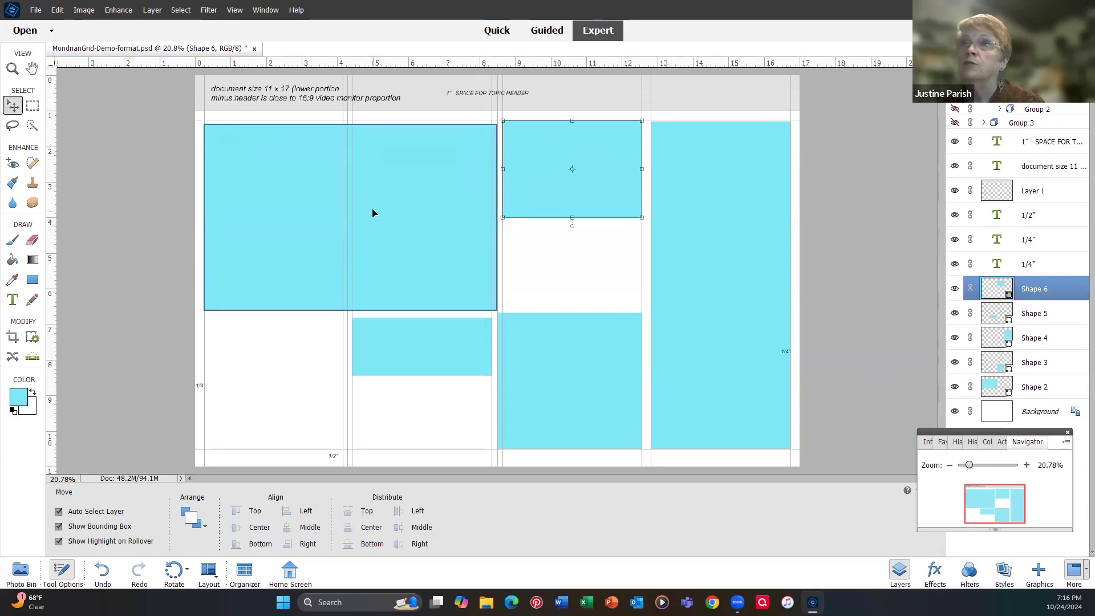
left_click_drag(372, 211, 371, 209)
left_click_drag(696, 166, 696, 158)
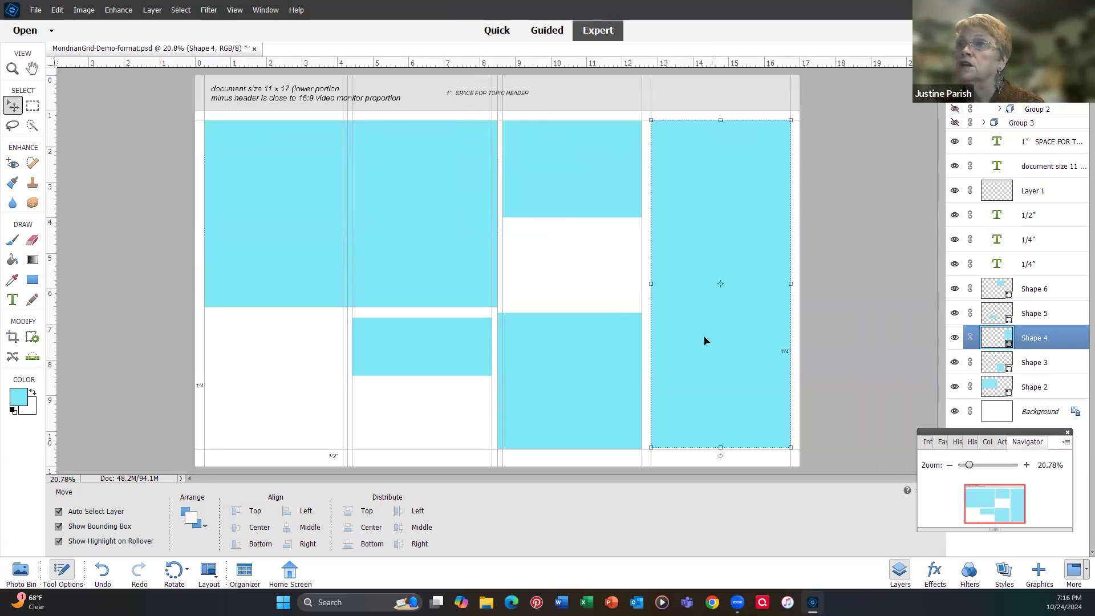
Narrow the large rectangle to the second column's right guide and add a horizontal guide about 0.25 inch below its bottom edge
left_click(462, 230)
left_click_drag(496, 213, 492, 213)
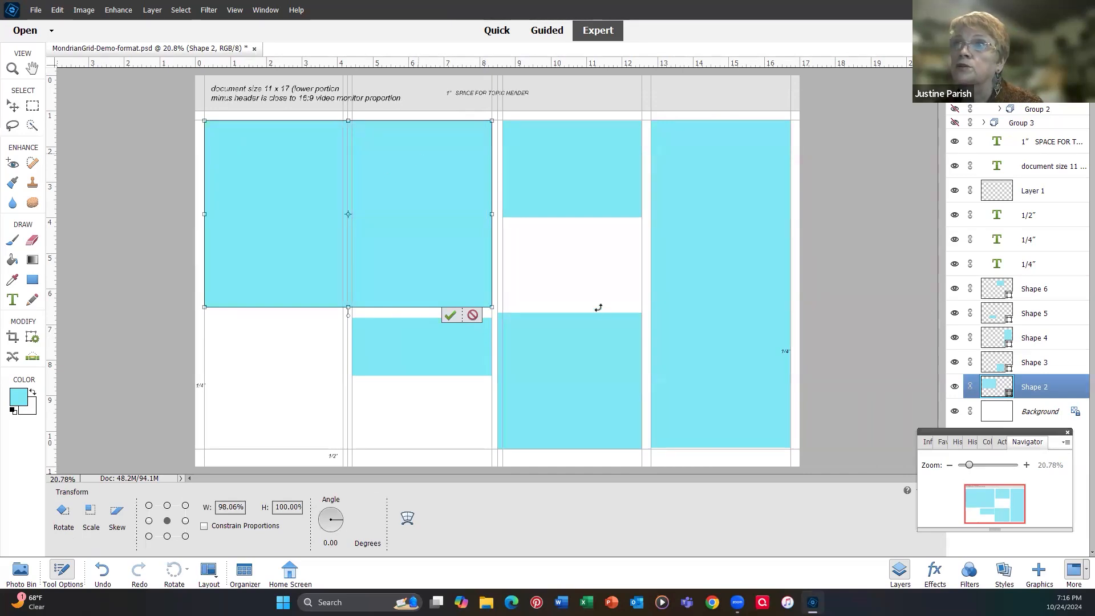
left_click_drag(430, 66, 458, 316)
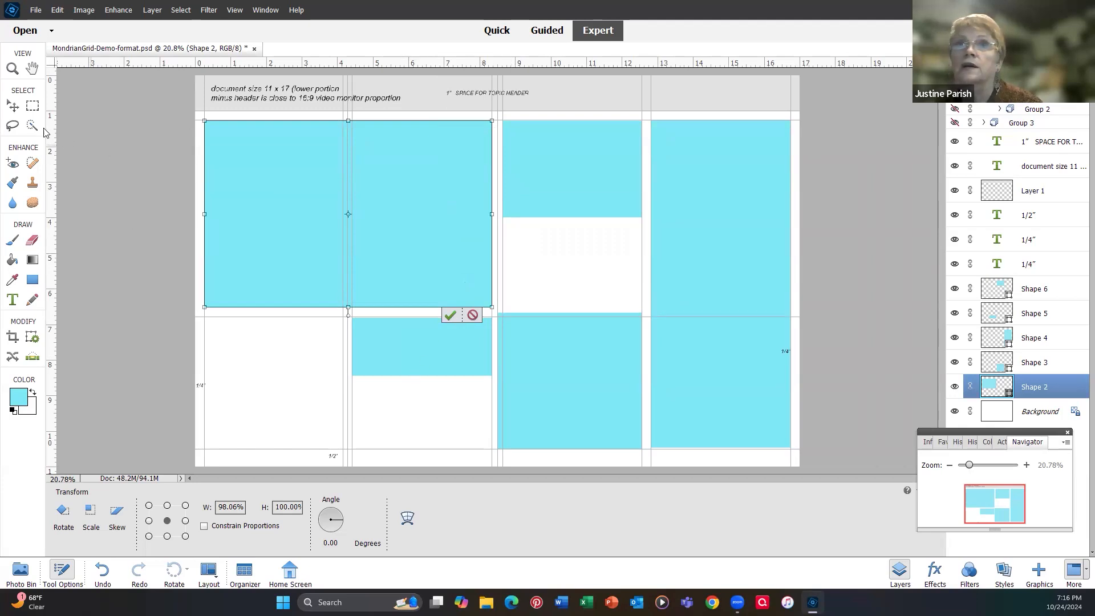
left_click(11, 107)
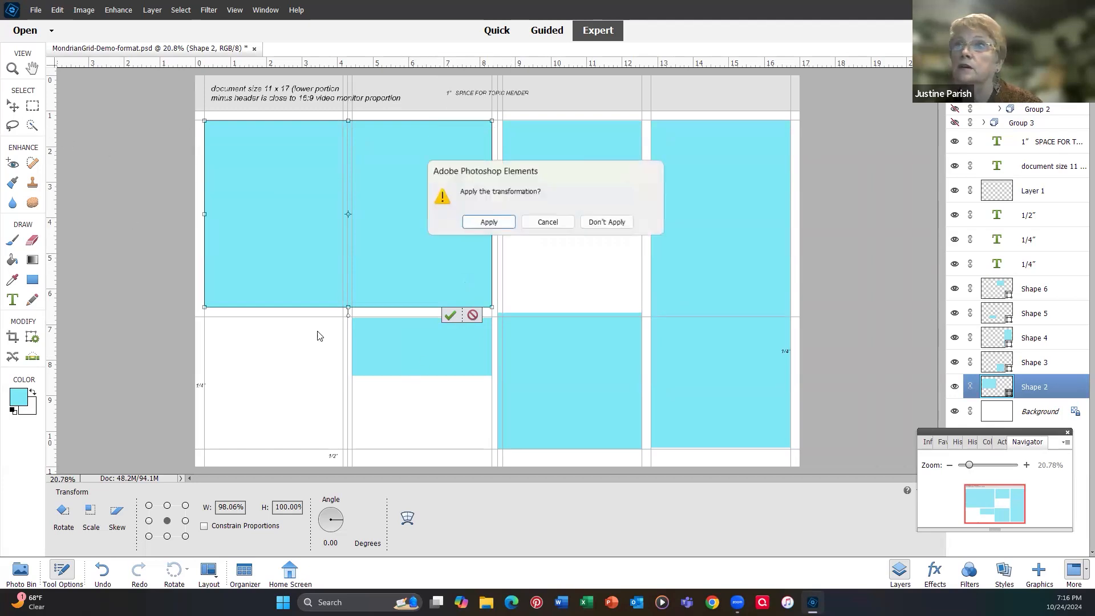
left_click(489, 222)
Move the small second-column rectangle onto the new guide and raise the lower third-column rectangle to the large rectangle's bottom edge
left_click(394, 361)
left_click_drag(392, 358, 392, 357)
mouse_move(565, 335)
left_mouse_down()
mouse_move(581, 340)
mouse_move(567, 329)
left_mouse_up()
Try the large rectangle at center-line width, then one column wide and shorter, and return it to two columns wide at its original height
left_click(468, 238)
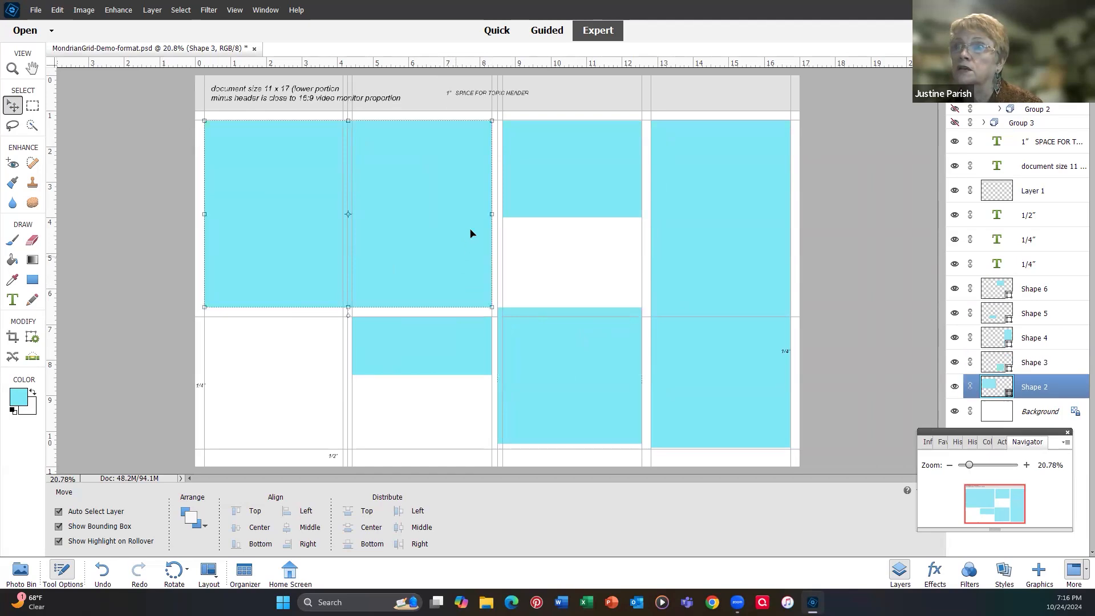
left_click_drag(491, 213, 497, 214)
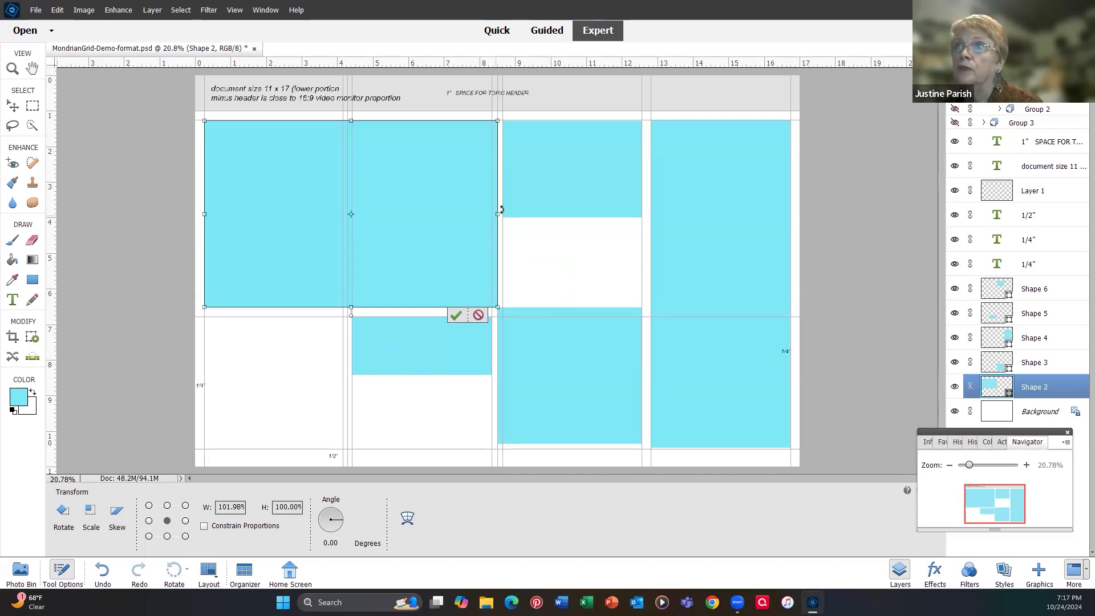
left_click_drag(496, 213, 340, 230)
left_click_drag(339, 267, 340, 268)
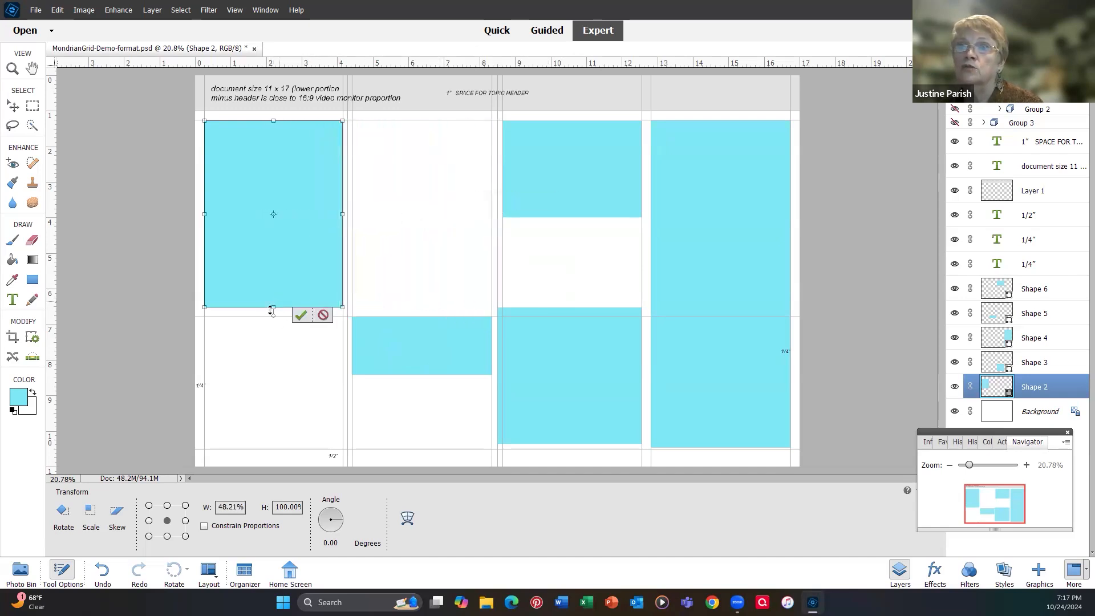
left_click_drag(274, 308, 275, 246)
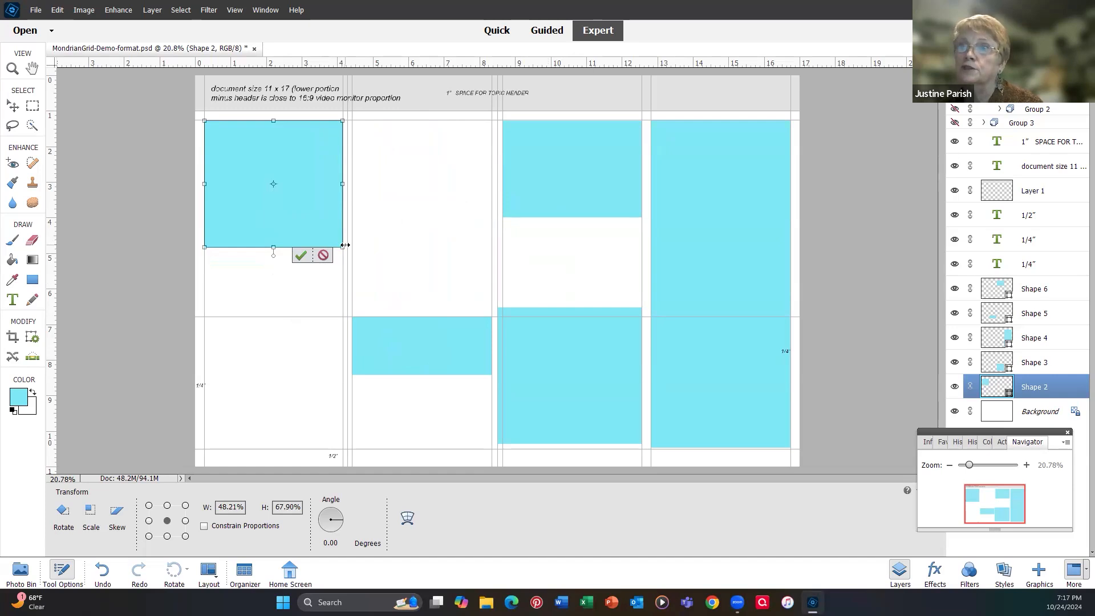
left_click_drag(341, 248, 490, 310)
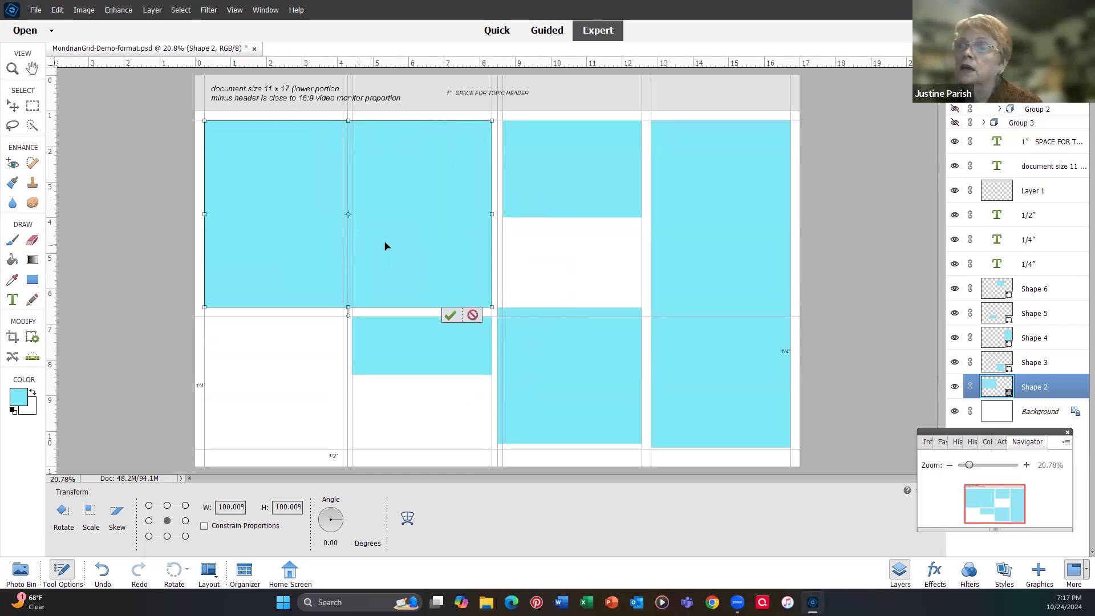
left_click(21, 113)
left_click(489, 221)
Move the small second-column rectangle into the first column and narrow it to about half the column's width
left_click_drag(398, 367, 249, 361)
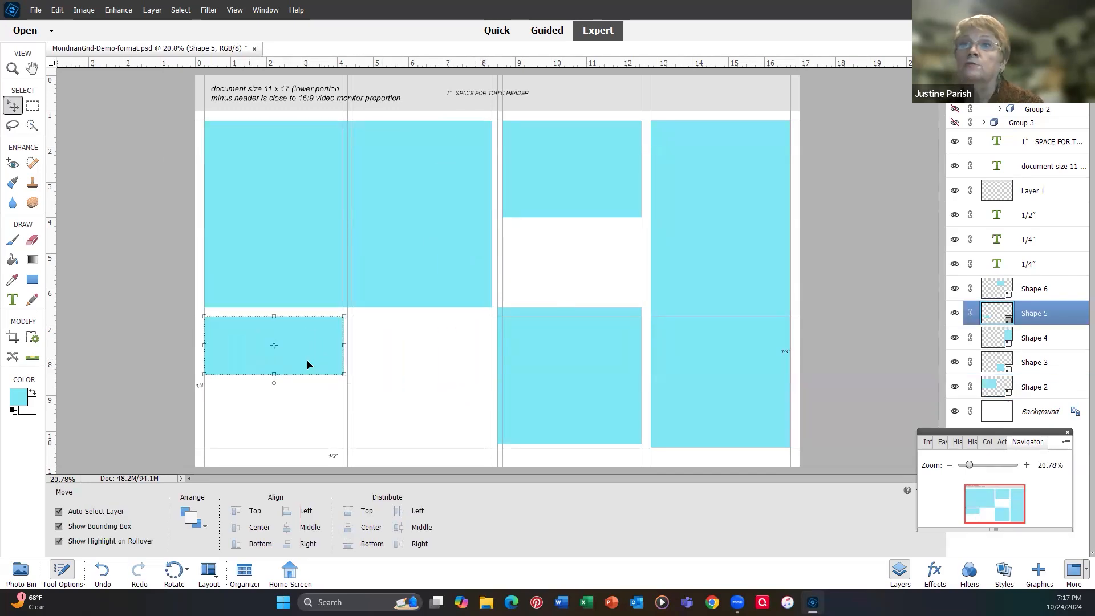
left_click_drag(344, 346, 275, 354)
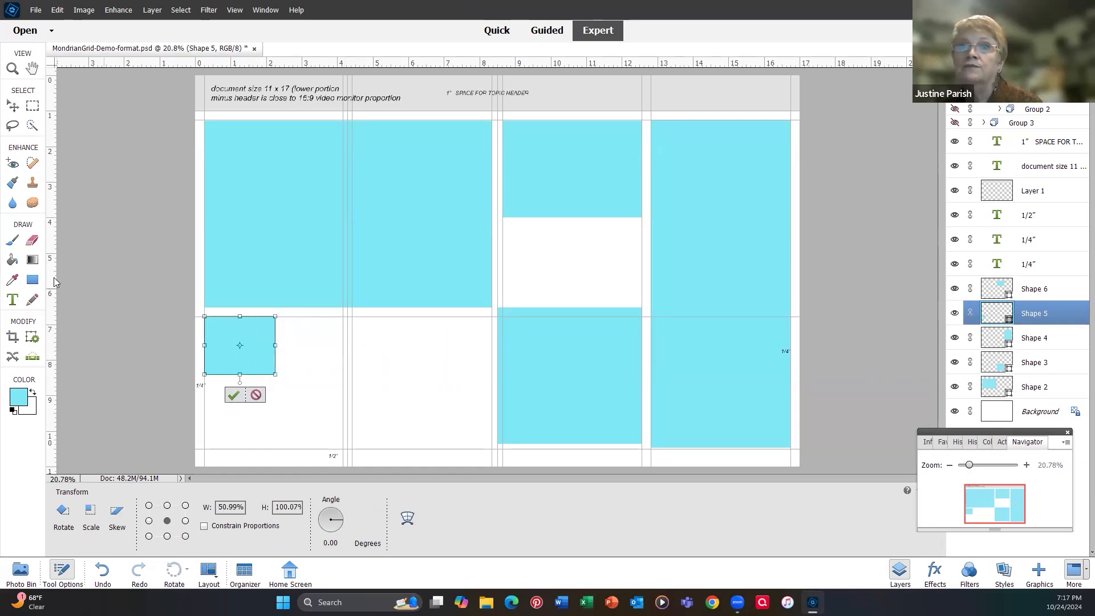
key("u")
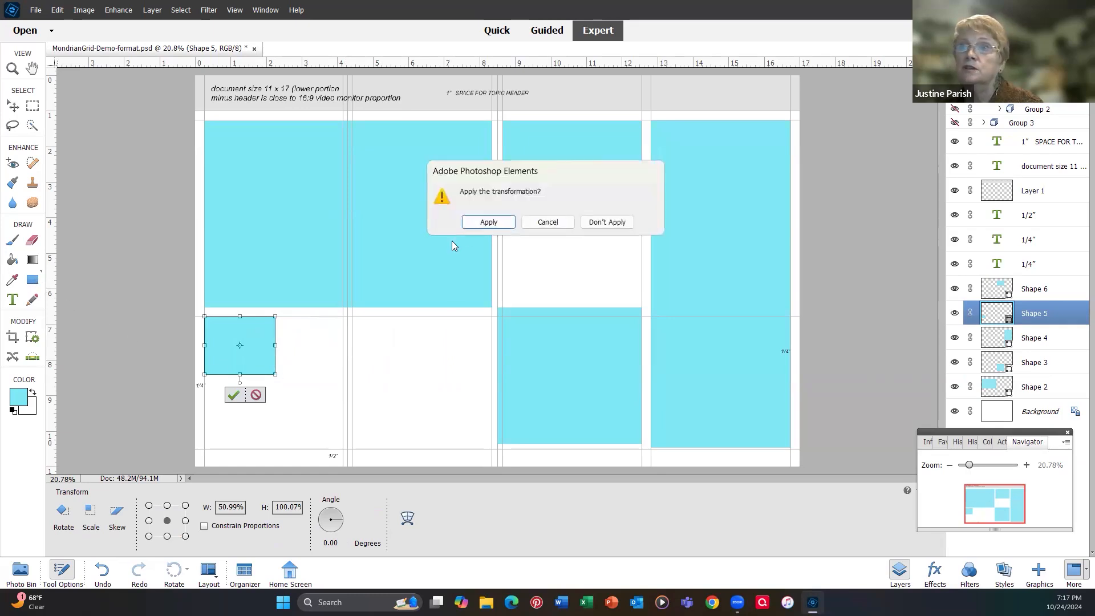
left_click(490, 222)
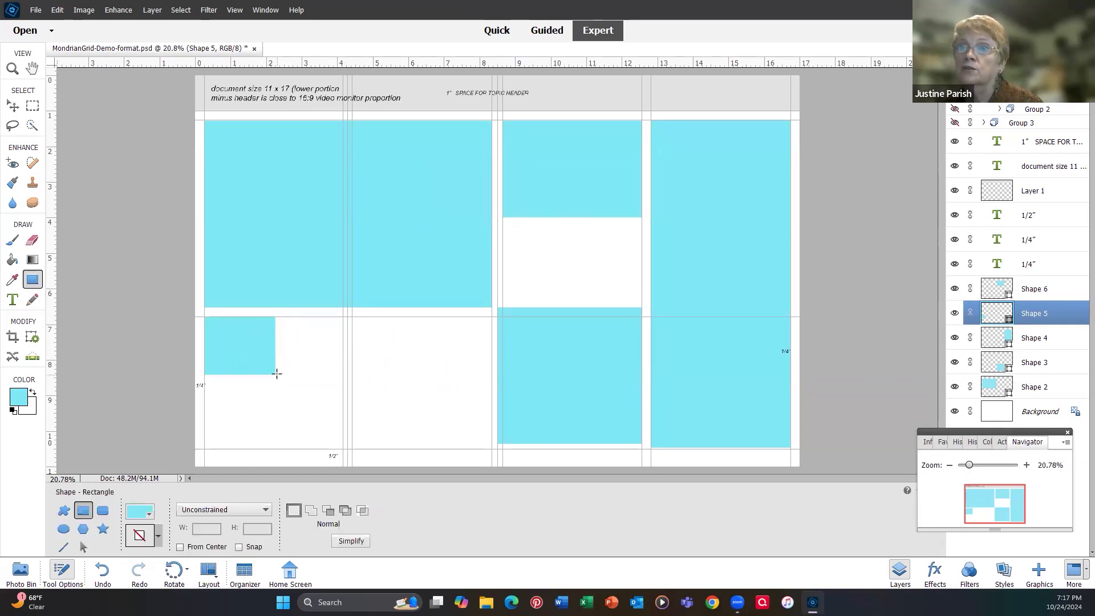
Draw a cyan rectangle about 1.9 by 1.6 inches diagonally from the small rectangle's lower-right corner to the first column's right guide
left_click_drag(275, 372, 326, 416)
left_click_drag(340, 426, 342, 429)
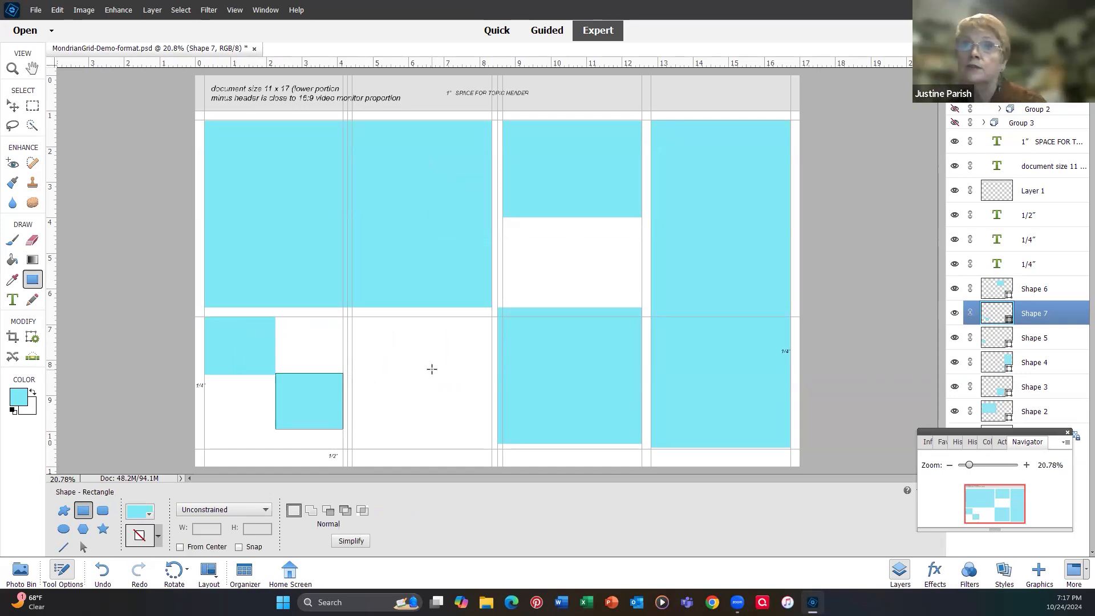
Add left-aligned placeholder text "KLKDSGLKJK KJLKLKDHKLJKDJ" in the third column's white gap, and move it to the second column below the large rectangle
left_click(10, 302)
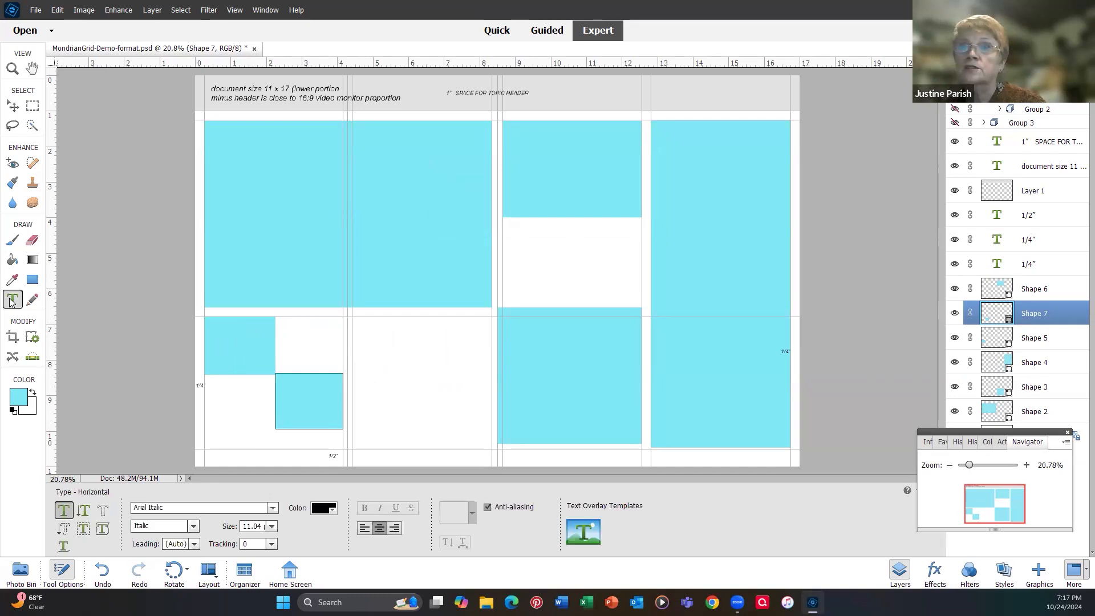
left_click(507, 231)
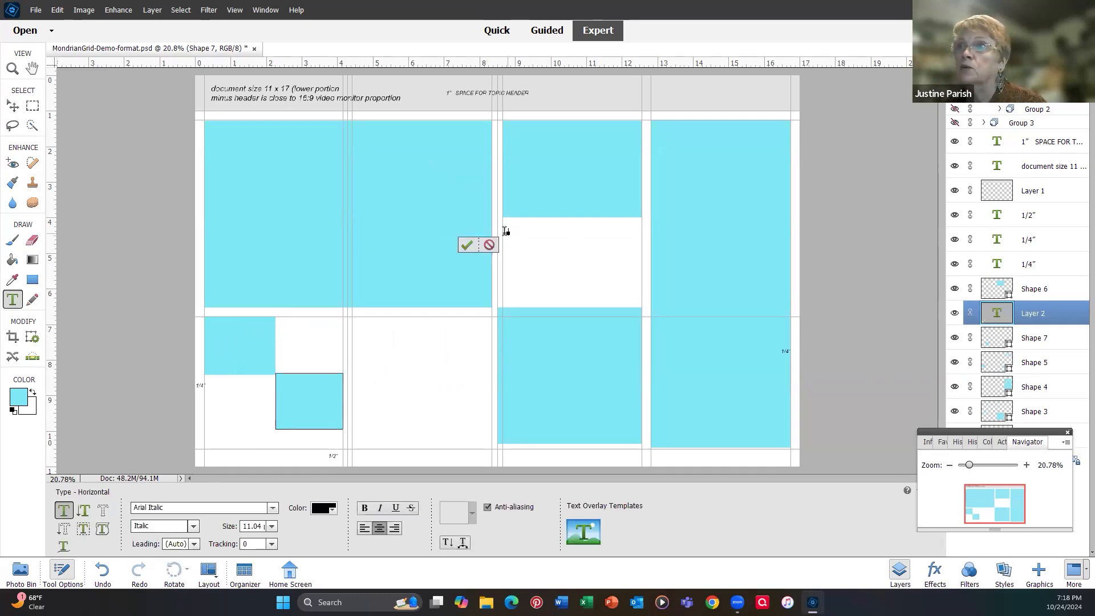
type("1/4\"SGLK.KFJLKLKDHKL.KDJ")
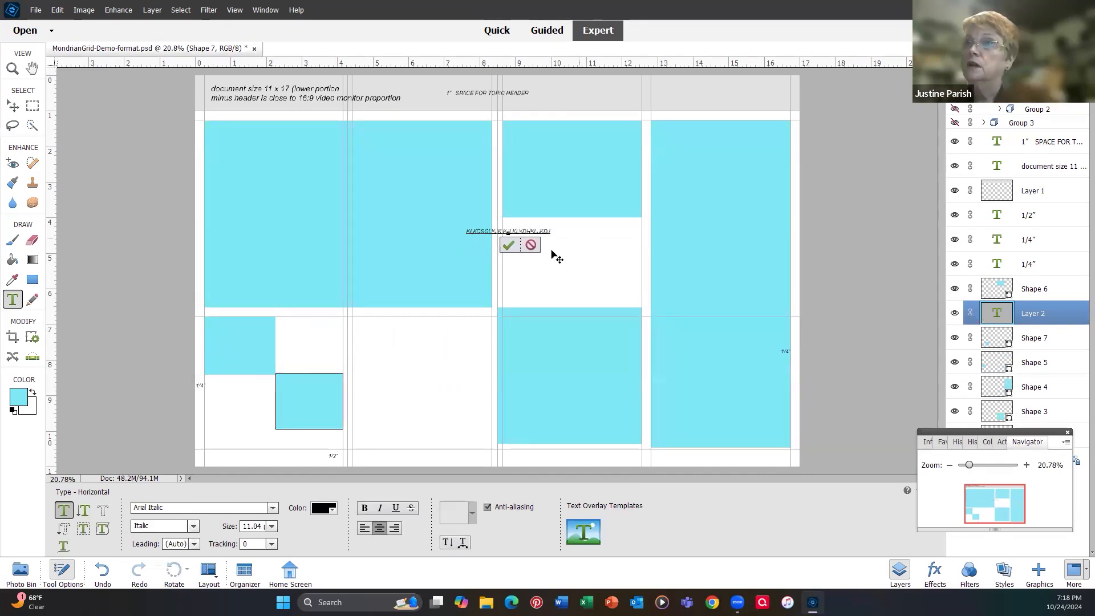
left_click(365, 528)
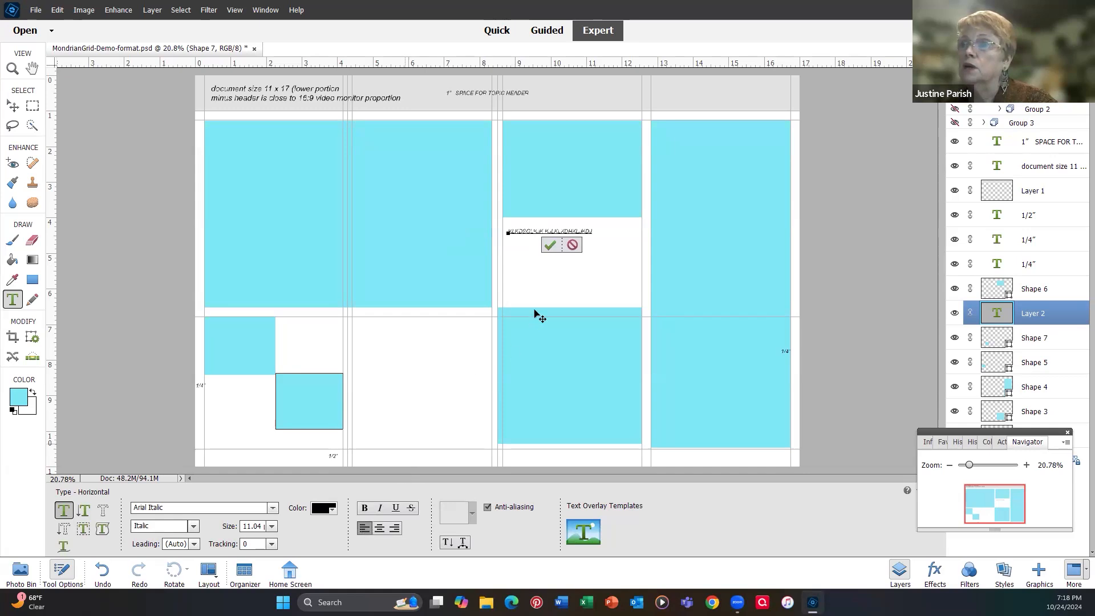
left_click_drag(531, 252, 527, 262)
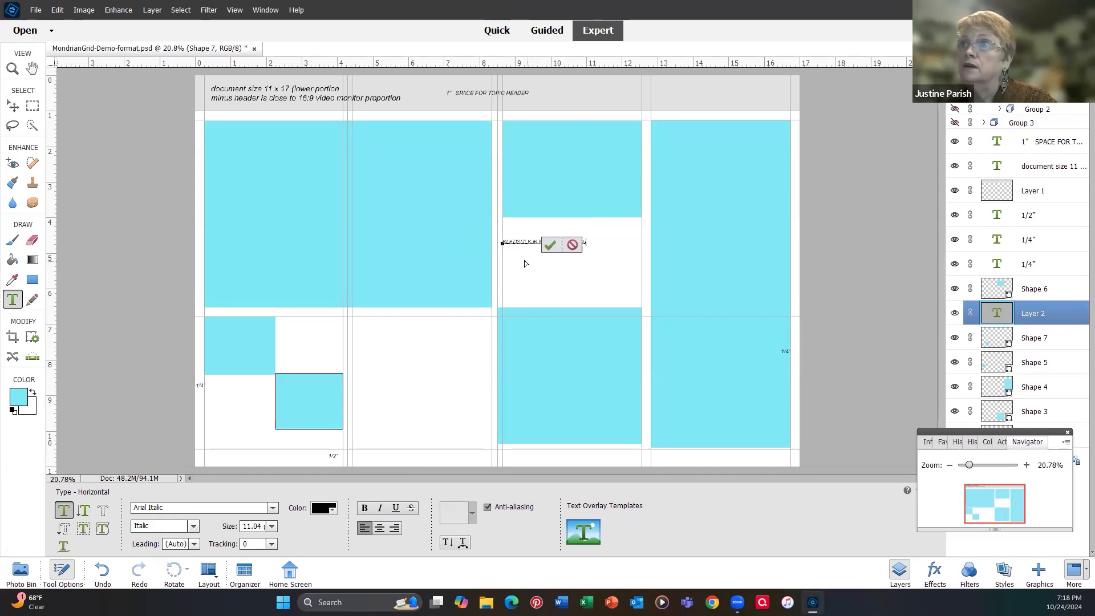
left_click(550, 244)
key("v")
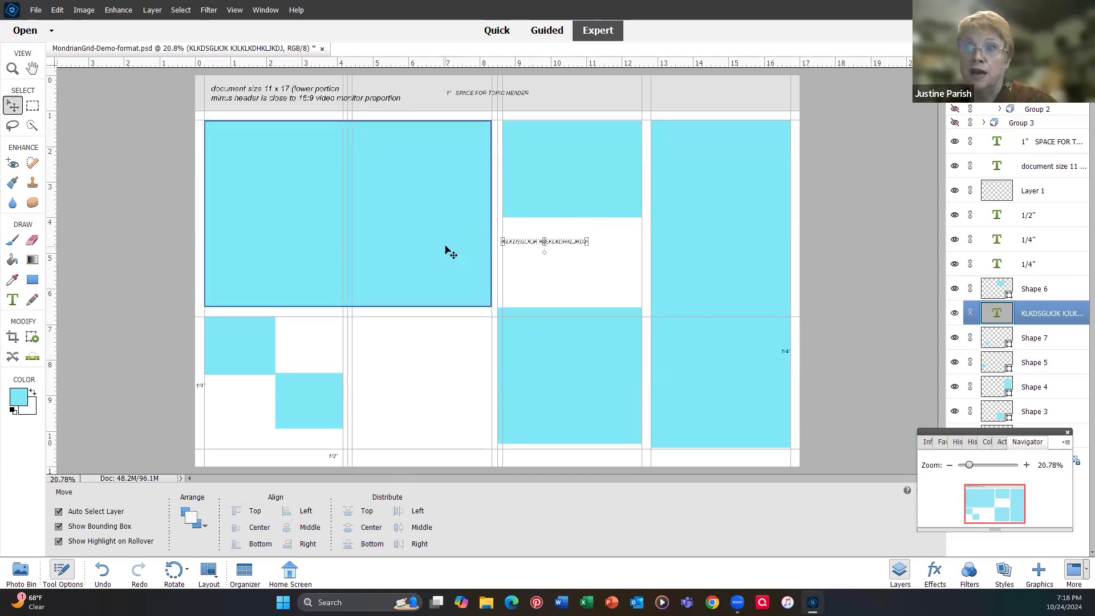
left_click_drag(543, 260, 392, 324)
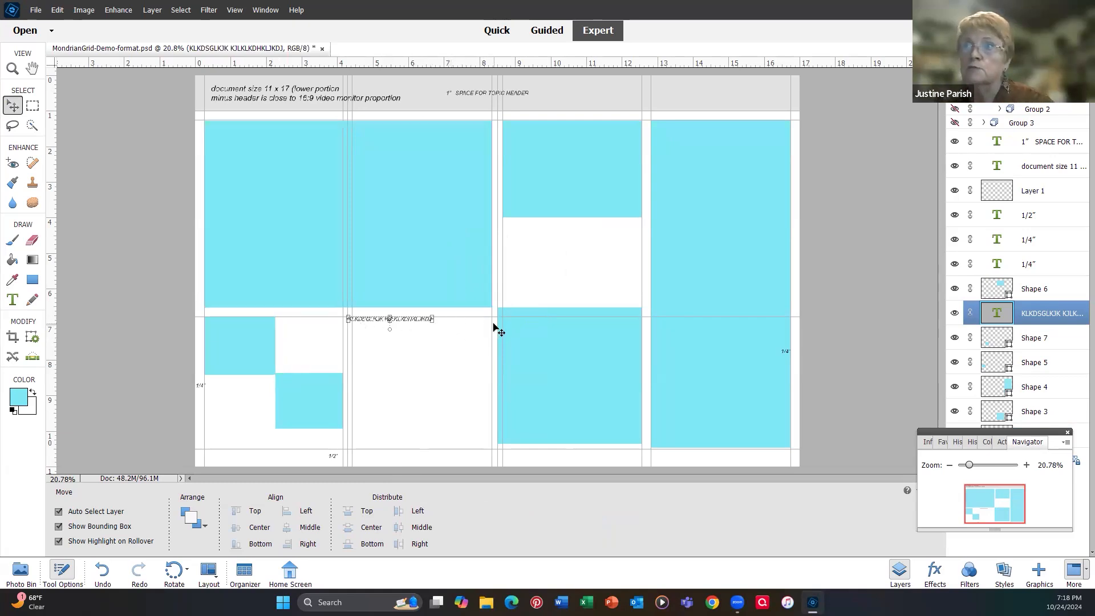
Resize the lower third-column rectangle so its top edge meets the middle guide and its bottom edge meets the lower margin guide
left_click(577, 320)
left_click_drag(569, 308, 569, 316)
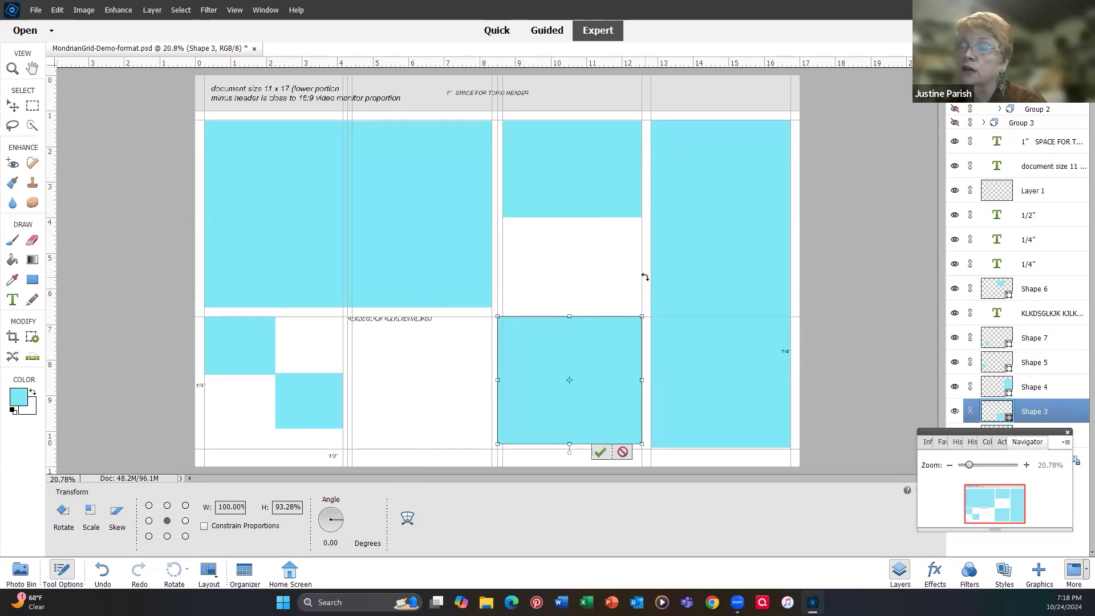
left_click_drag(570, 443, 570, 451)
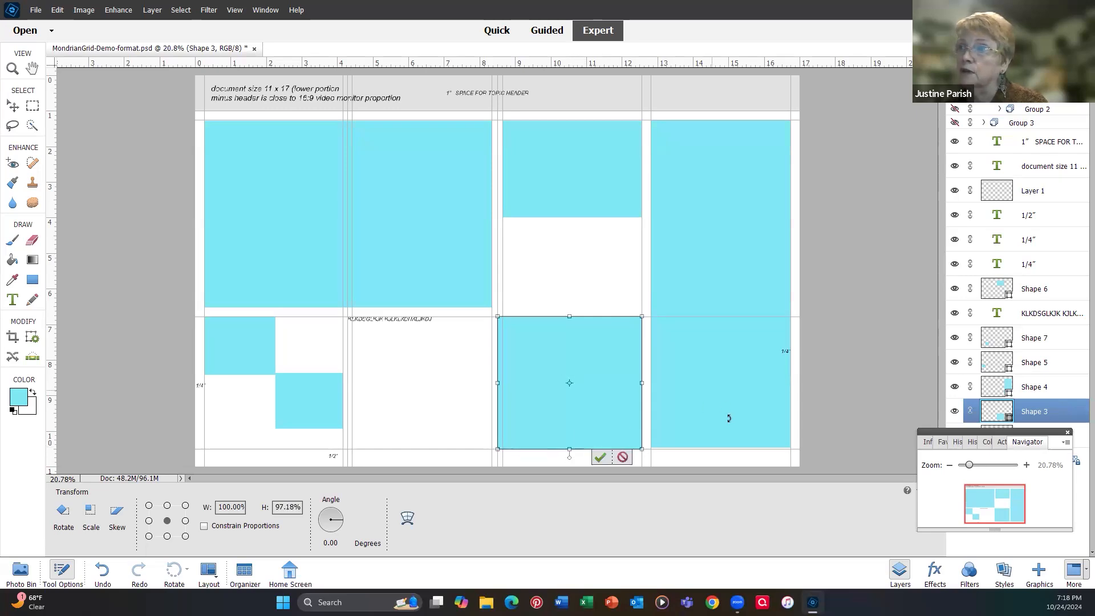
left_click(11, 108)
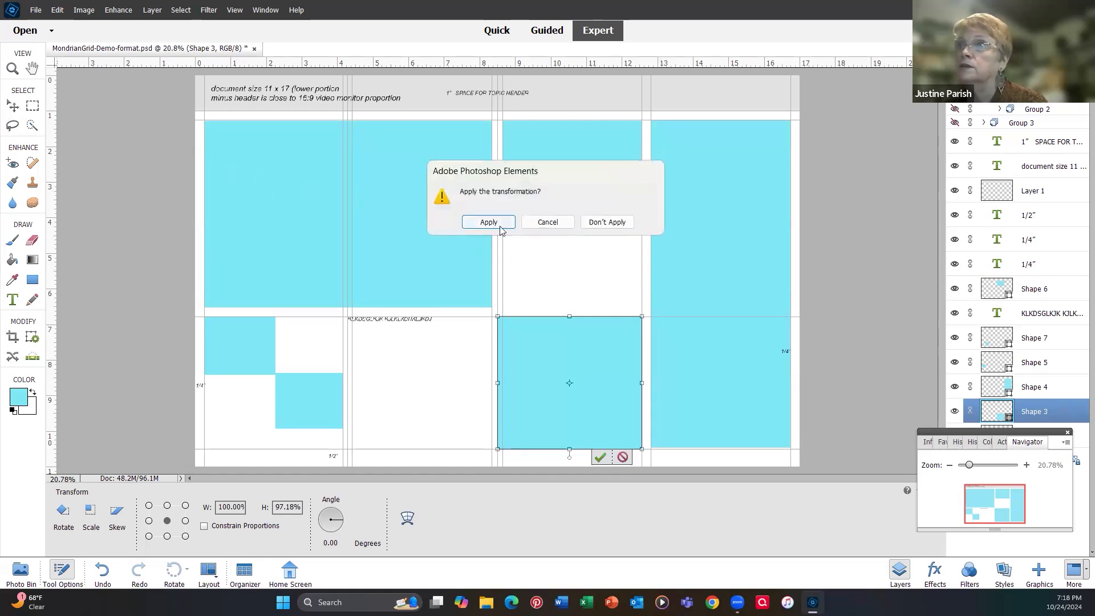
left_click(485, 223)
Shorten the fourth-column rectangle to the upper third-column rectangle's height, and move it down so its top aligns with that rectangle's bottom edge
left_click(744, 421)
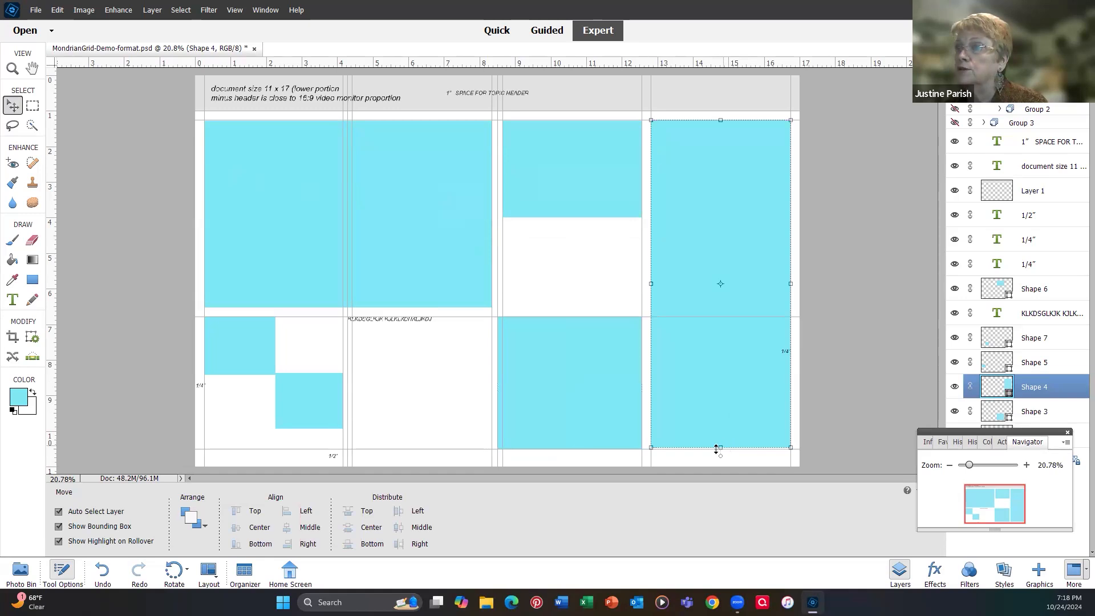
left_click_drag(721, 448, 721, 449)
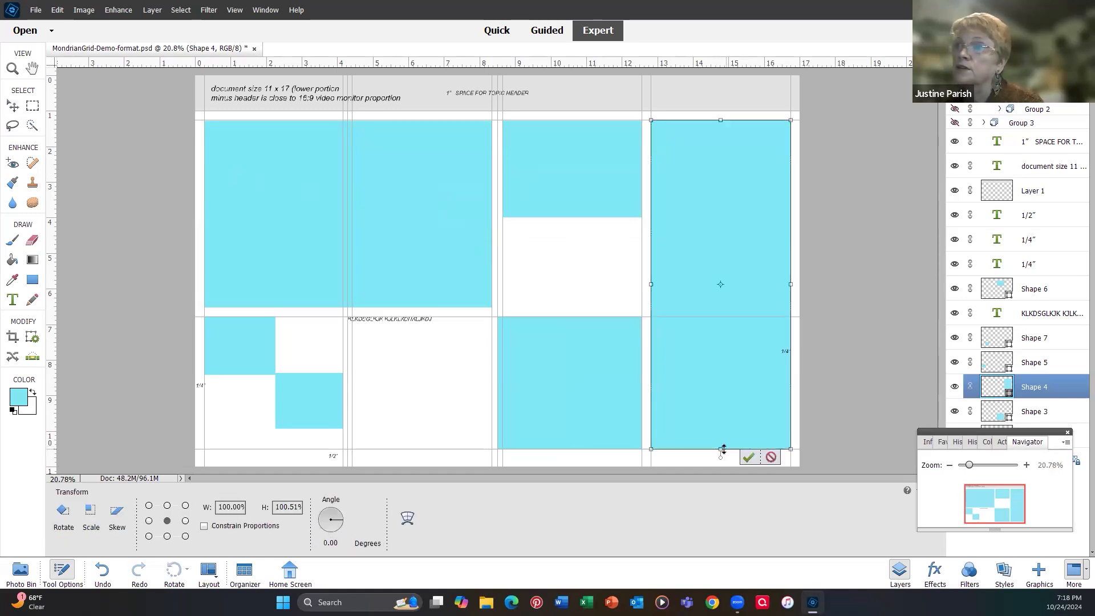
left_click_drag(718, 451, 728, 233)
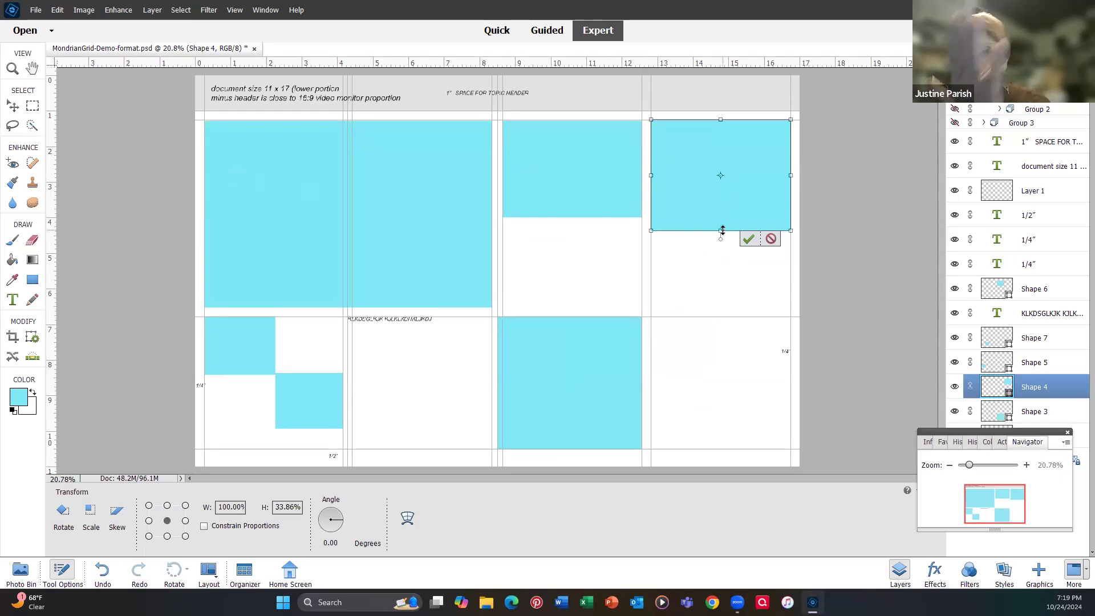
mouse_move(722, 230)
left_mouse_down()
mouse_move(729, 160)
mouse_move(729, 217)
left_mouse_up()
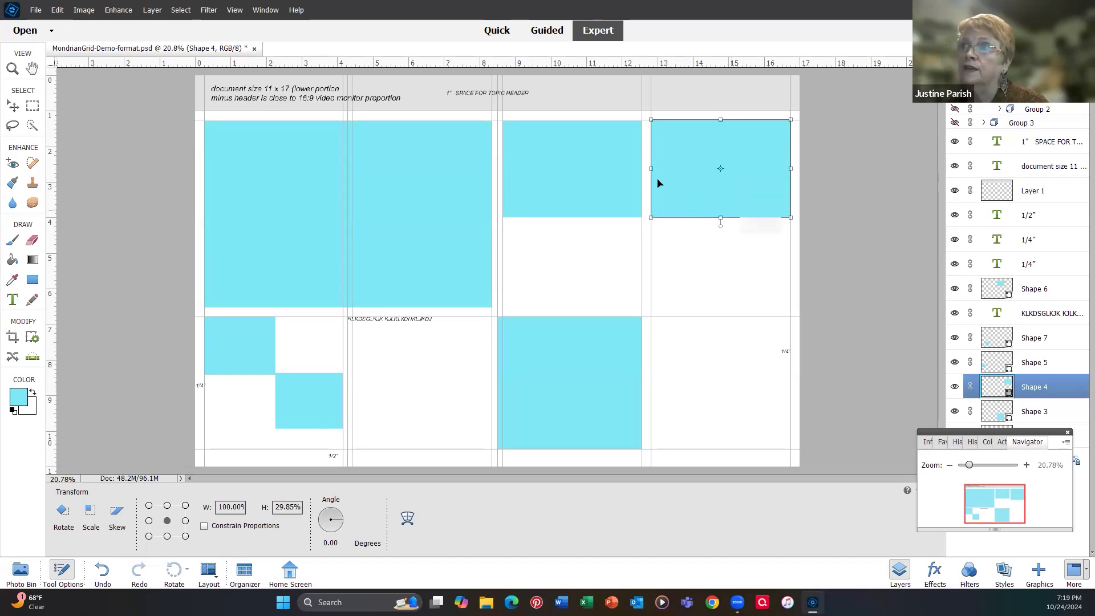
left_click_drag(692, 169, 693, 264)
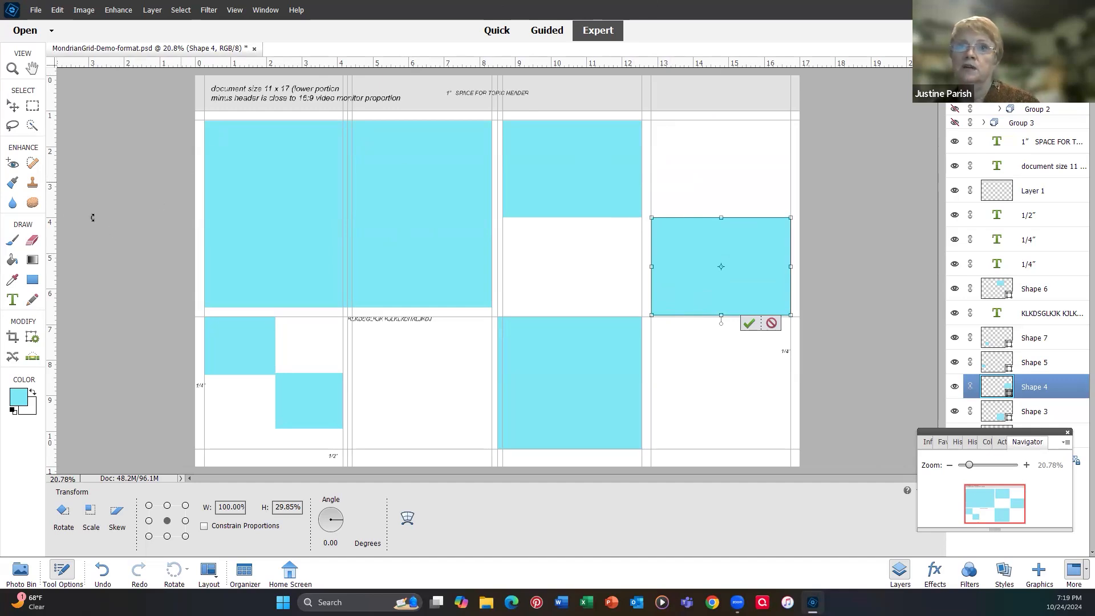
left_click(12, 299)
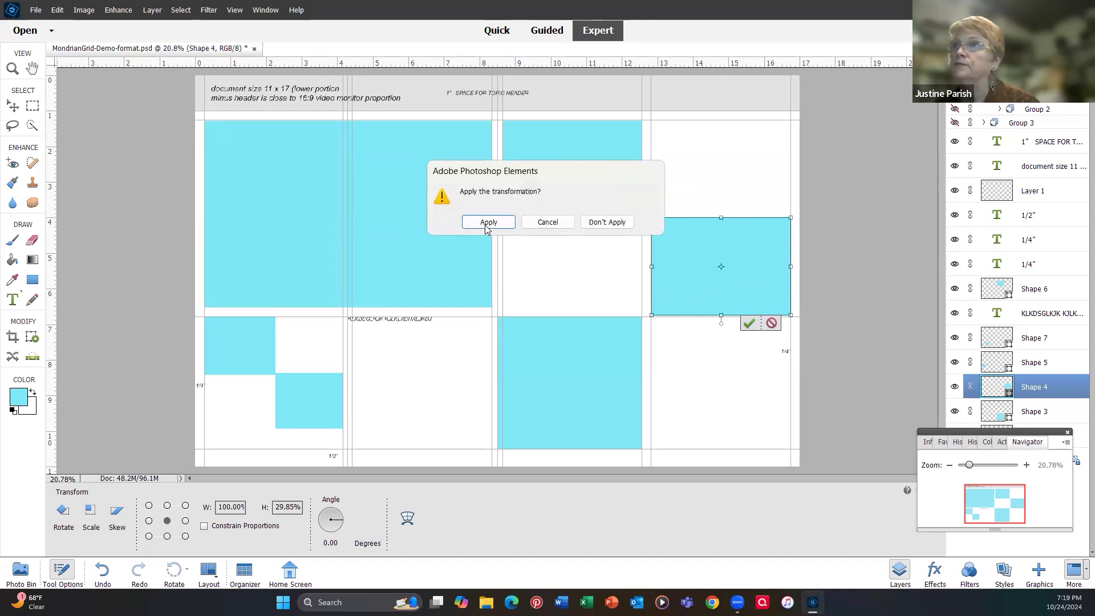
key("Return")
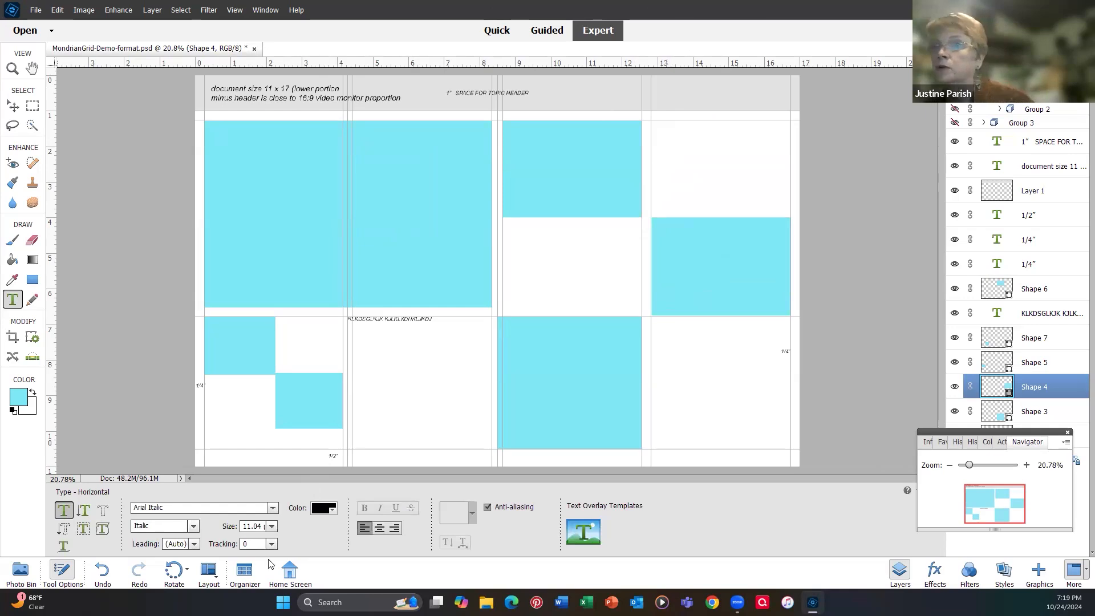
Add the 36 pt text "Mondrian grid" in the white space above the fourth-column rectangle
left_click(272, 526)
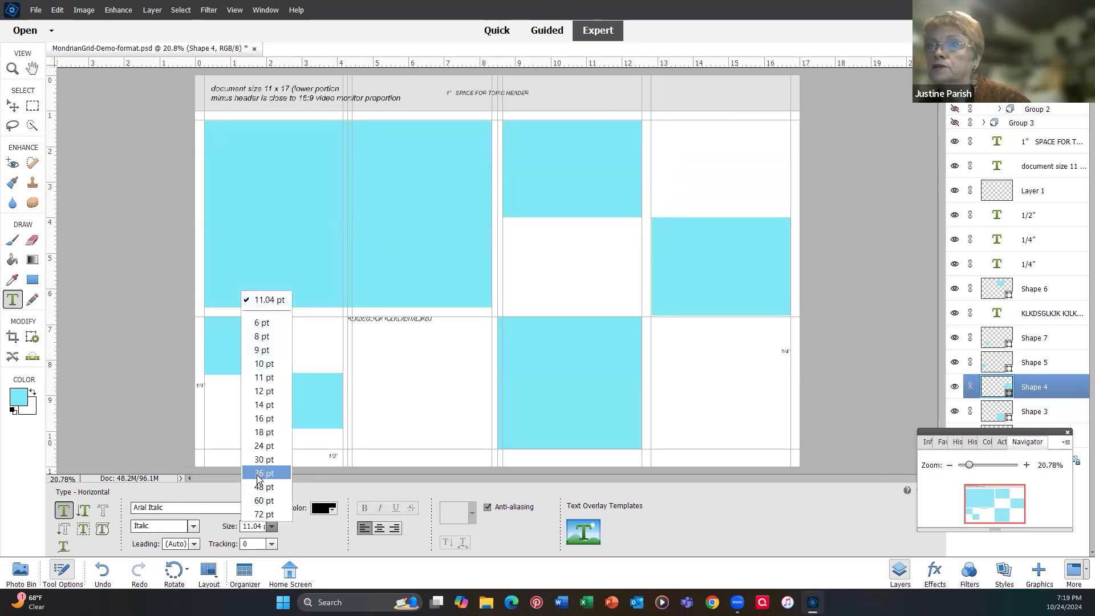
left_click(264, 472)
left_click(657, 158)
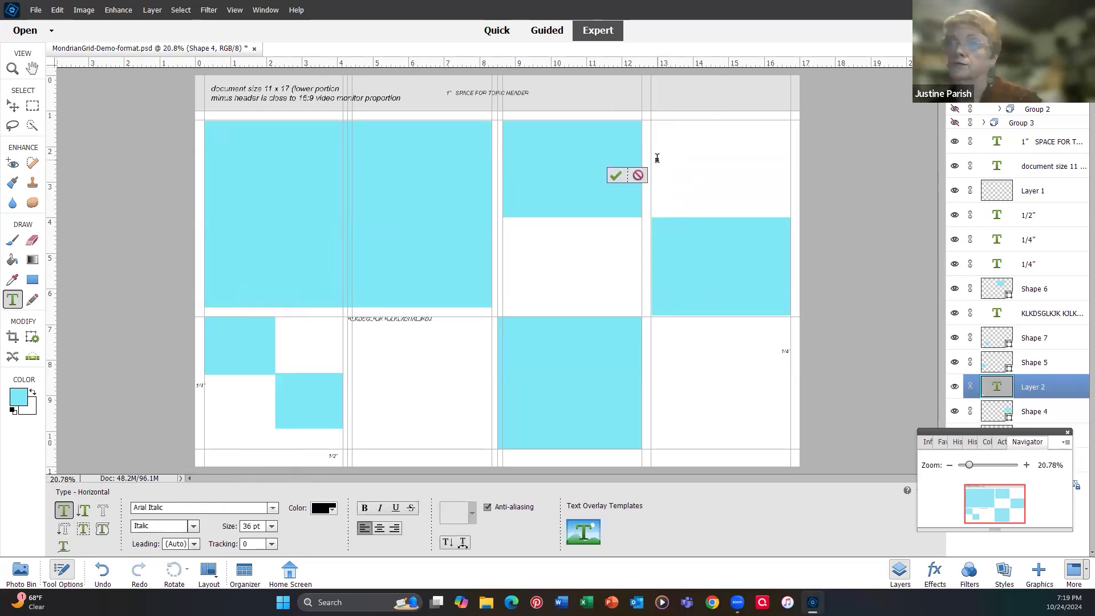
key("Caps_Lock")
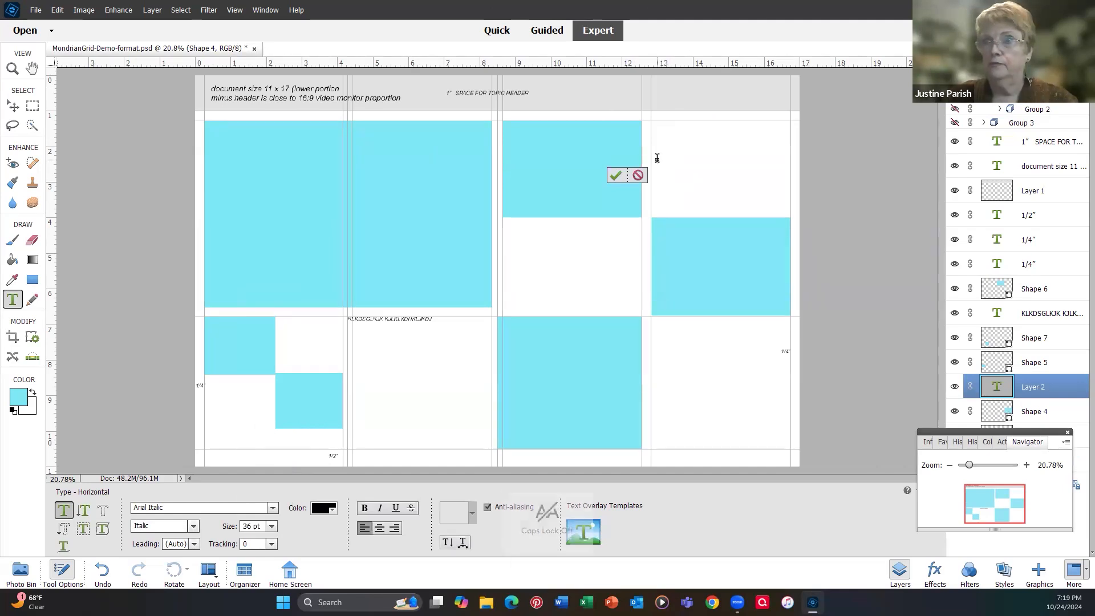
type("mondrian")
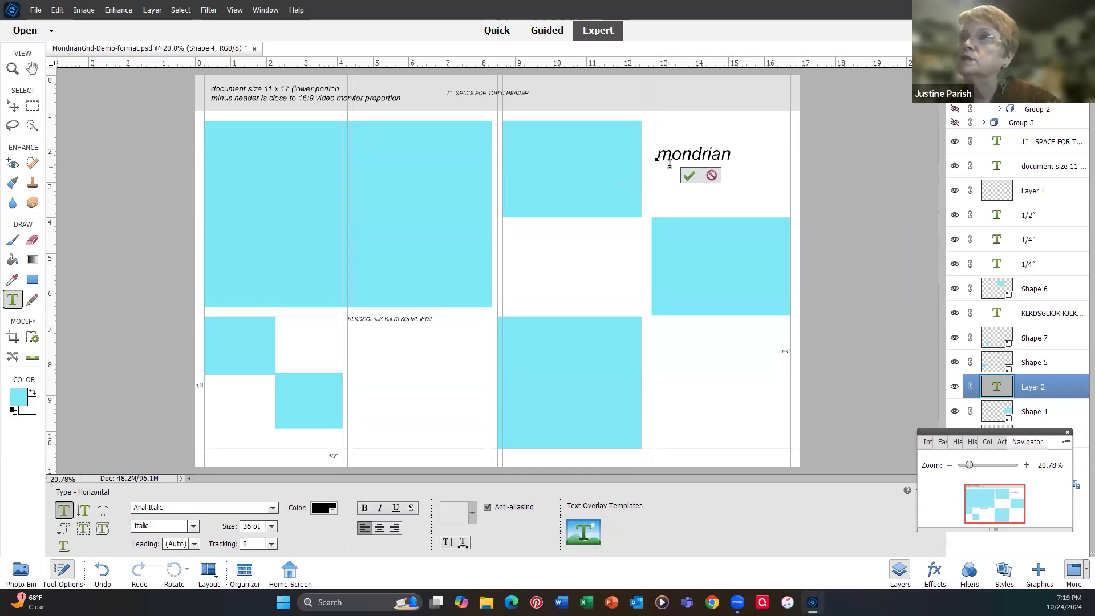
left_click(673, 160)
key("BackSpace")
type("M")
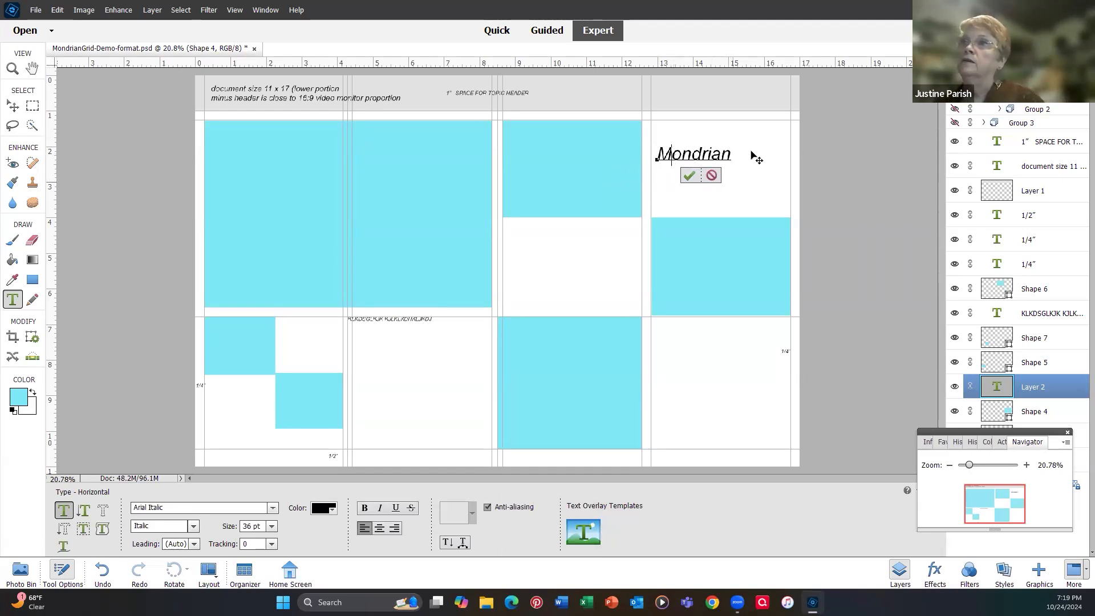
type(" grid")
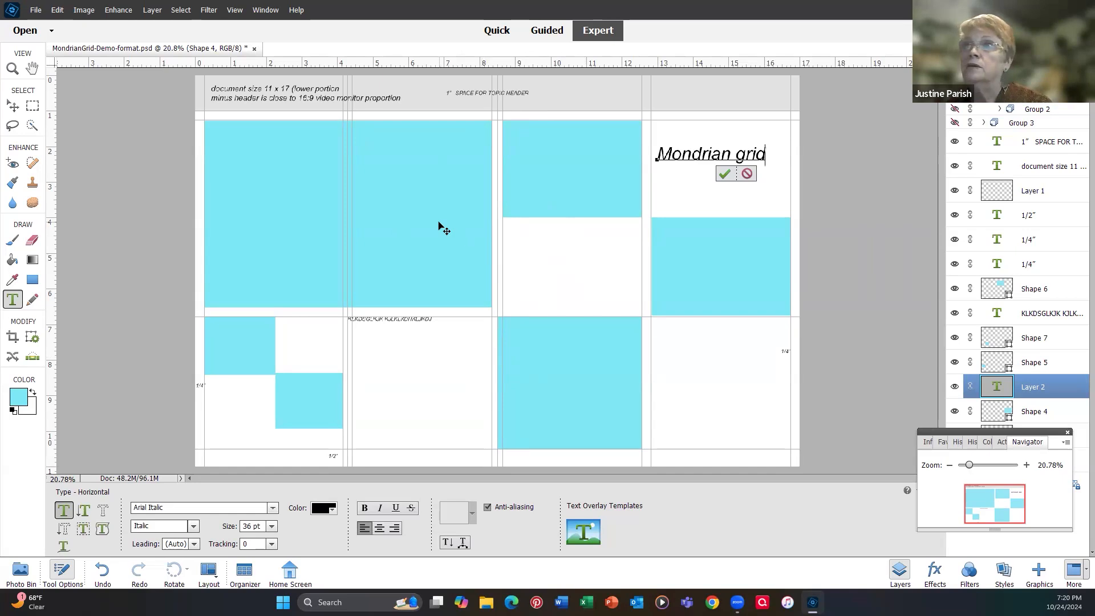
key("ctrl+Return")
Try widening the large rectangle into the third column, and return its right edge to the second column's right guide
key("v")
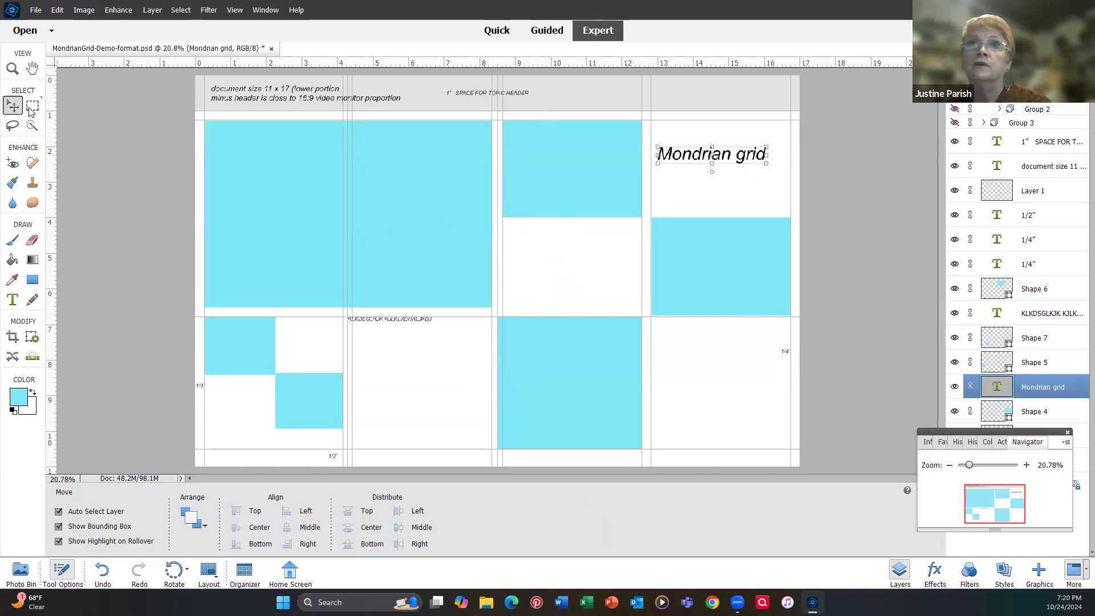
left_click(462, 225)
left_click_drag(493, 212, 529, 213)
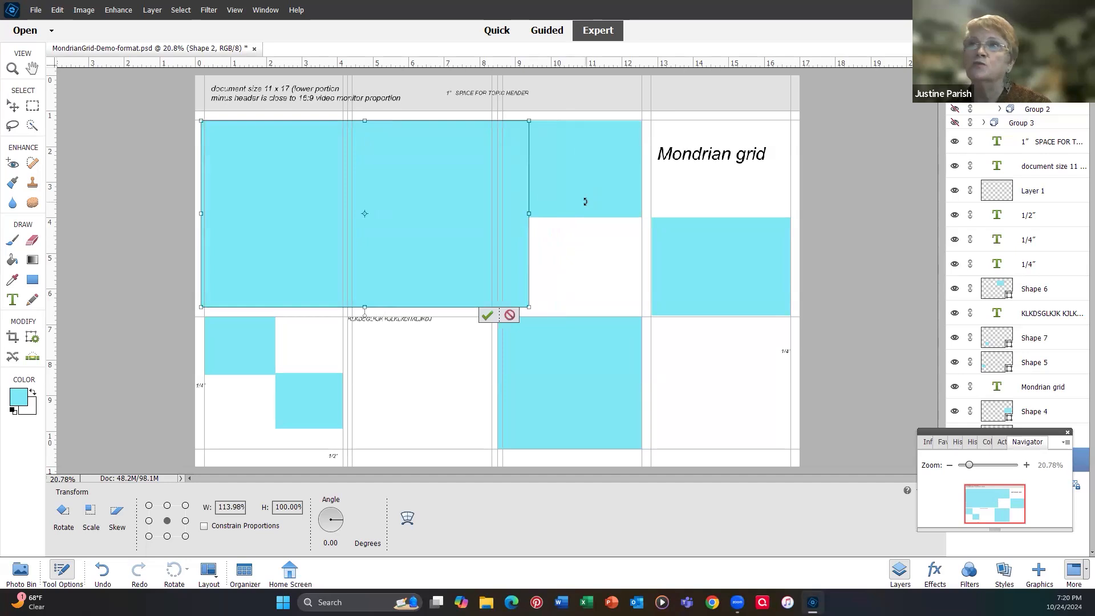
left_click_drag(530, 210, 491, 214)
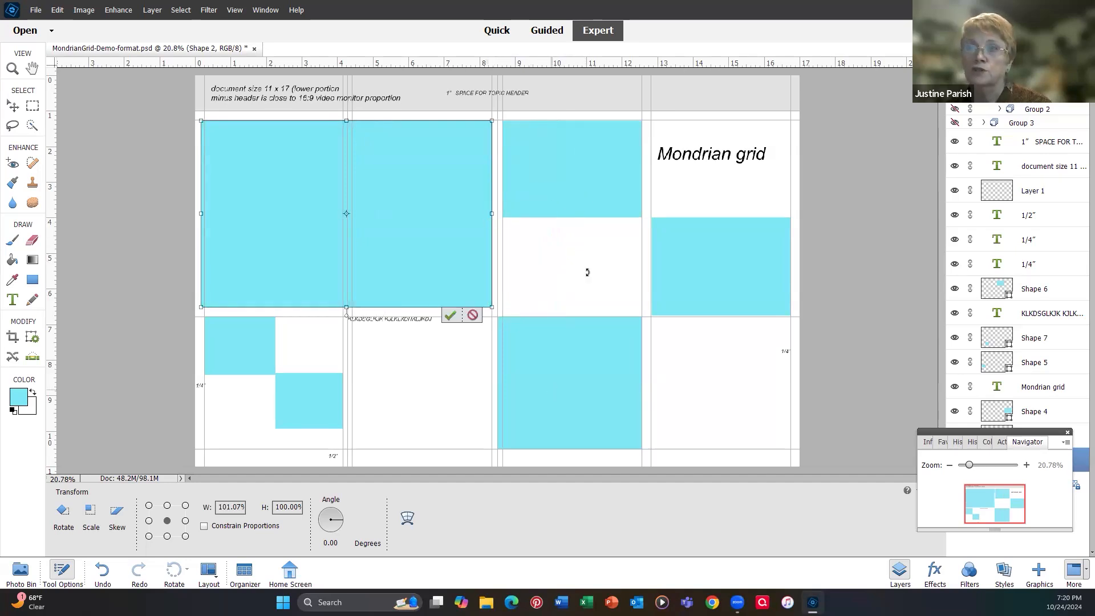